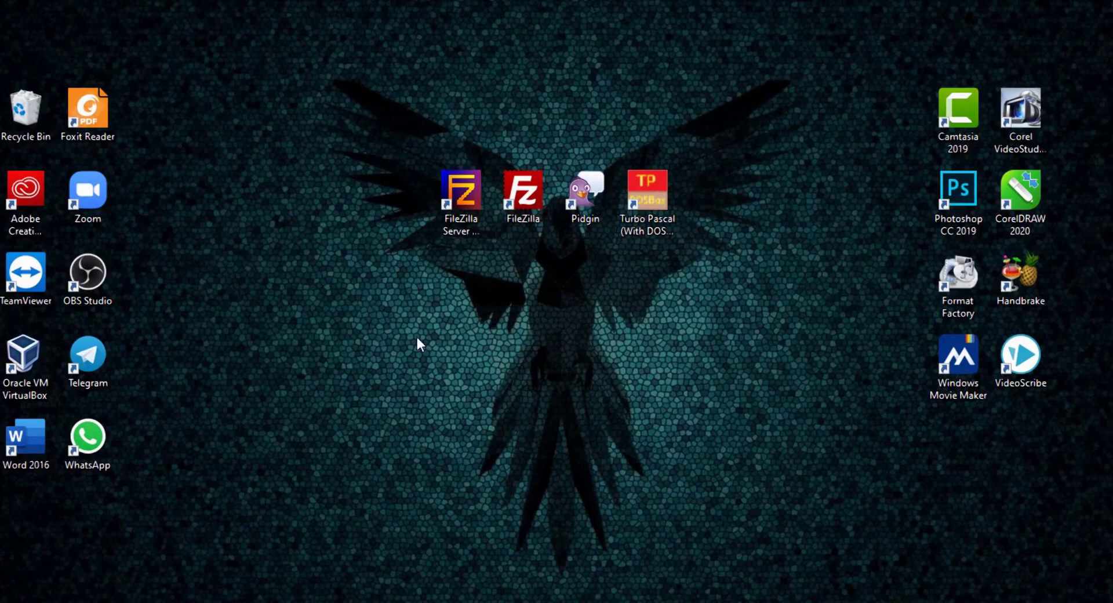
Step: Turn off transparency effects in the desktop's color personalization settings and close the settings window
right_click(303, 223)
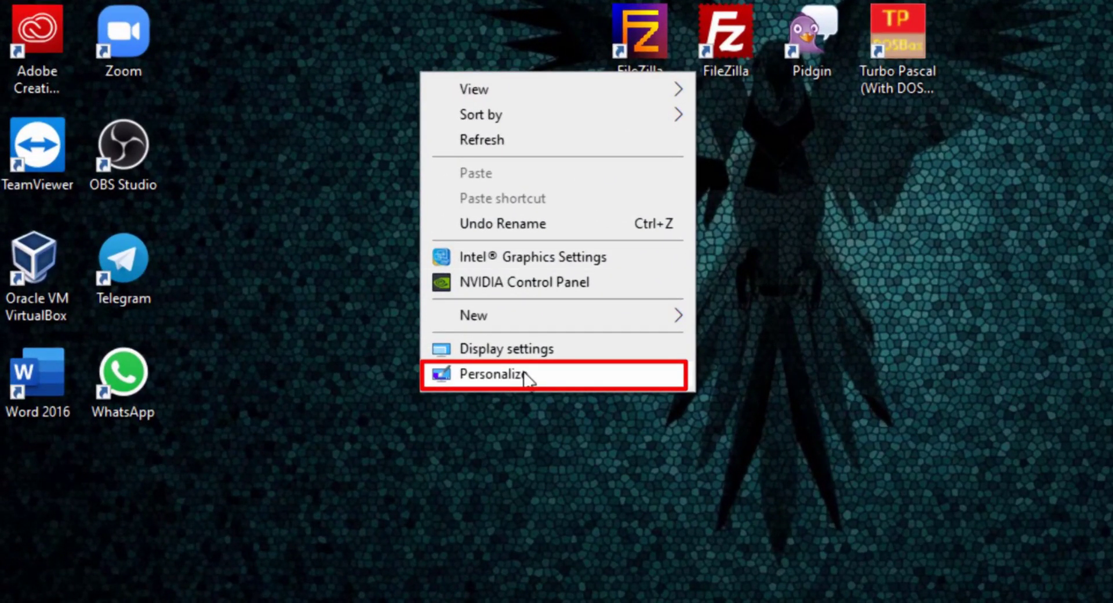
left_click(523, 373)
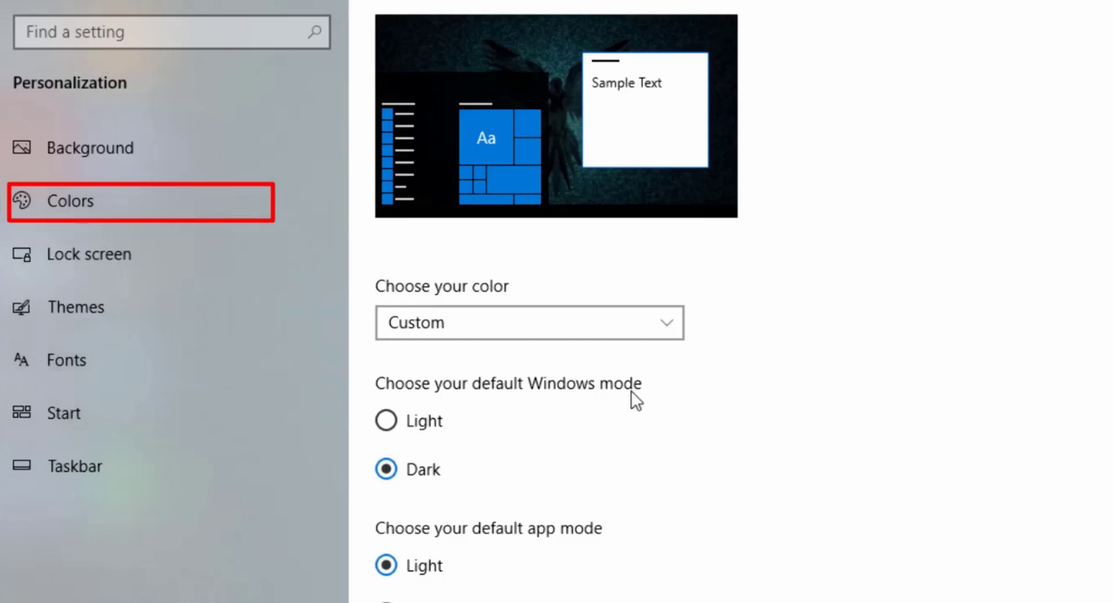
scroll(631, 392, "down", 4)
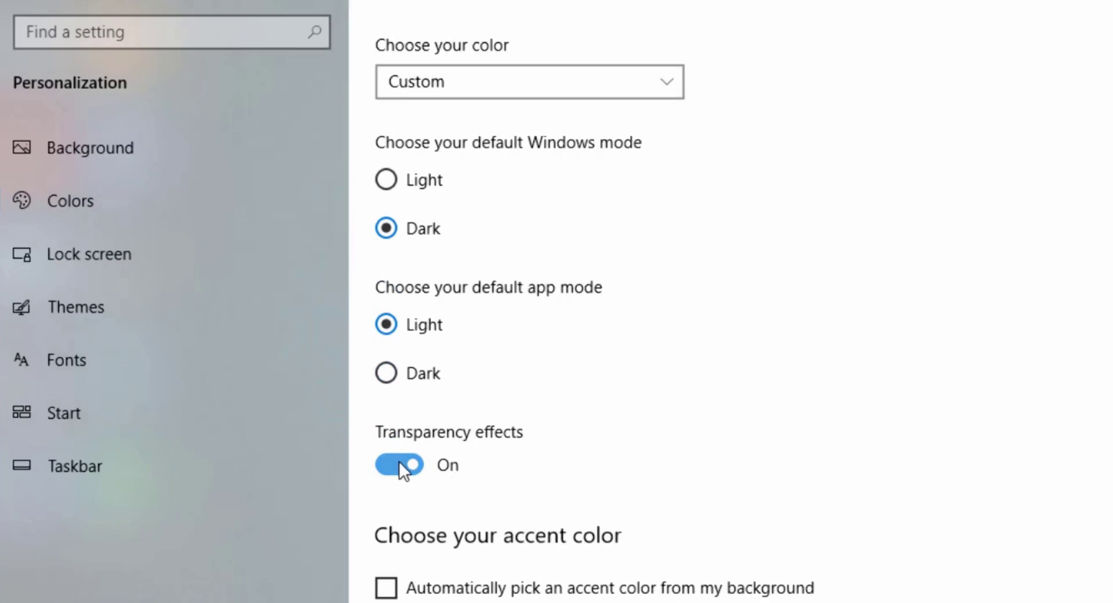
left_click(479, 446)
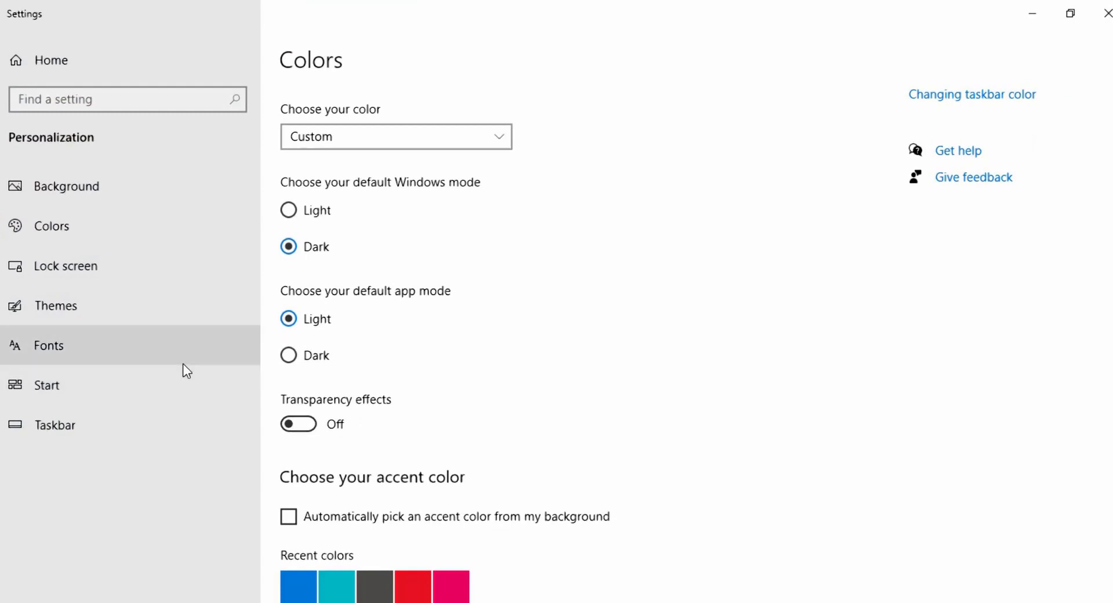
left_click(1108, 16)
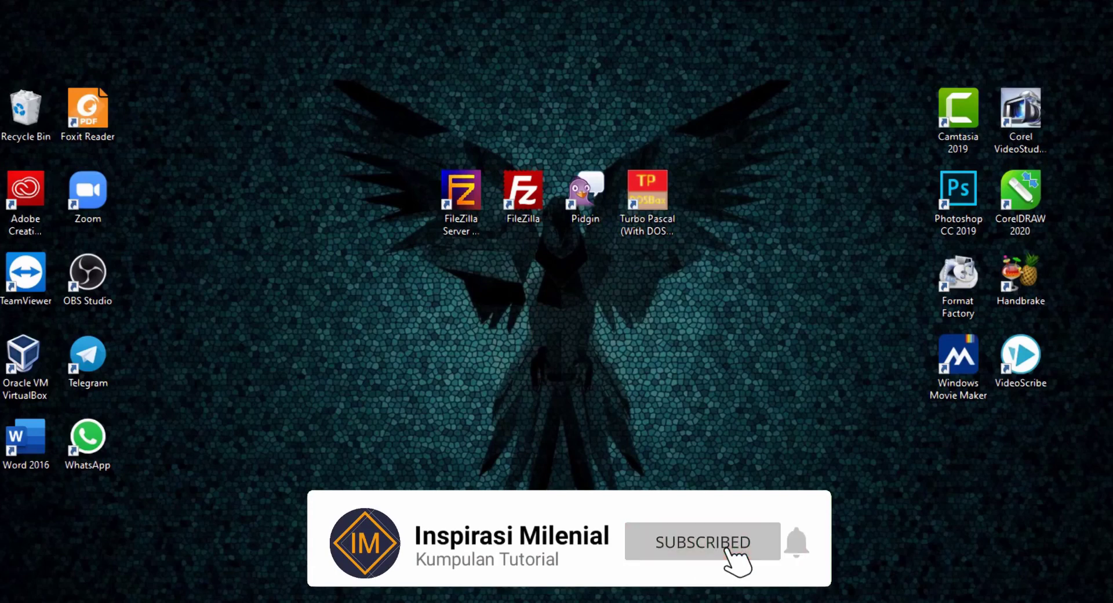
Step: Open Windows Settings through a search for "setting" and go to the additional power settings under Power & sleep
key("super+s")
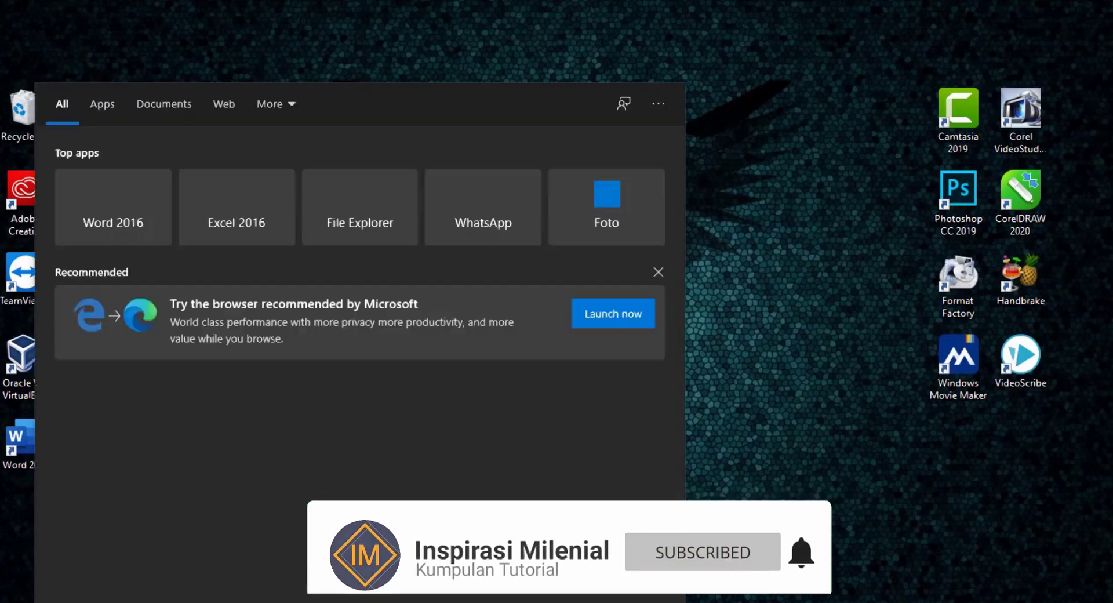
type("setting")
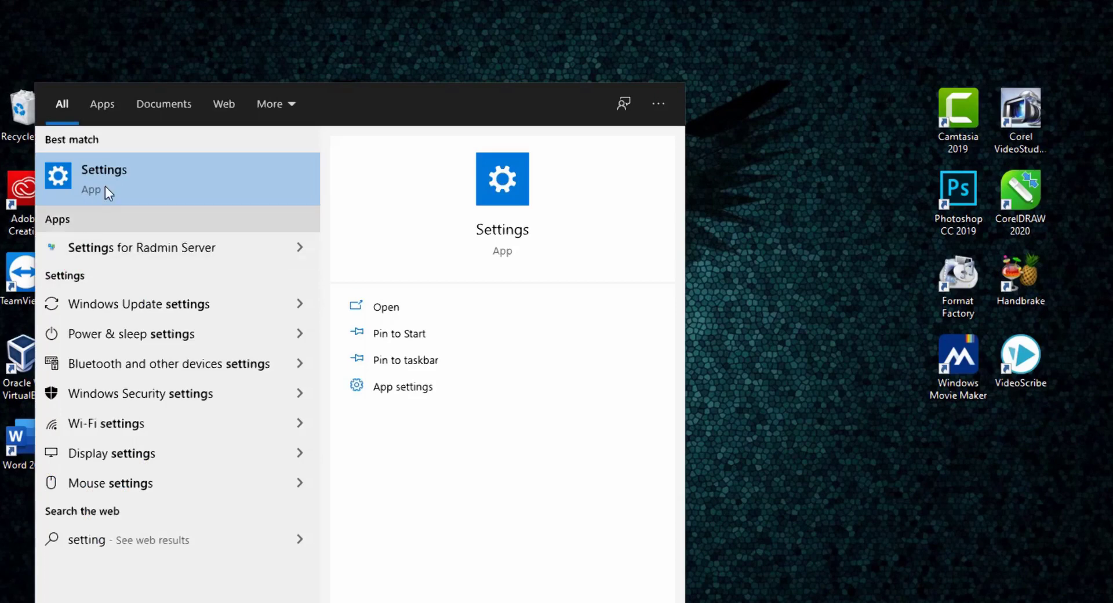
left_click(120, 171)
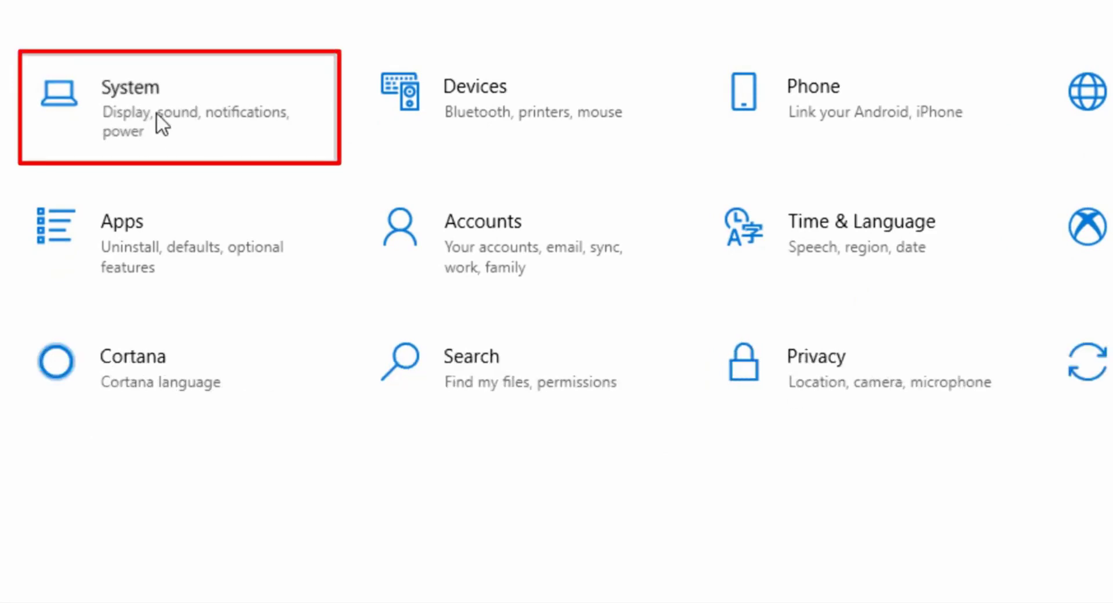
left_click(174, 137)
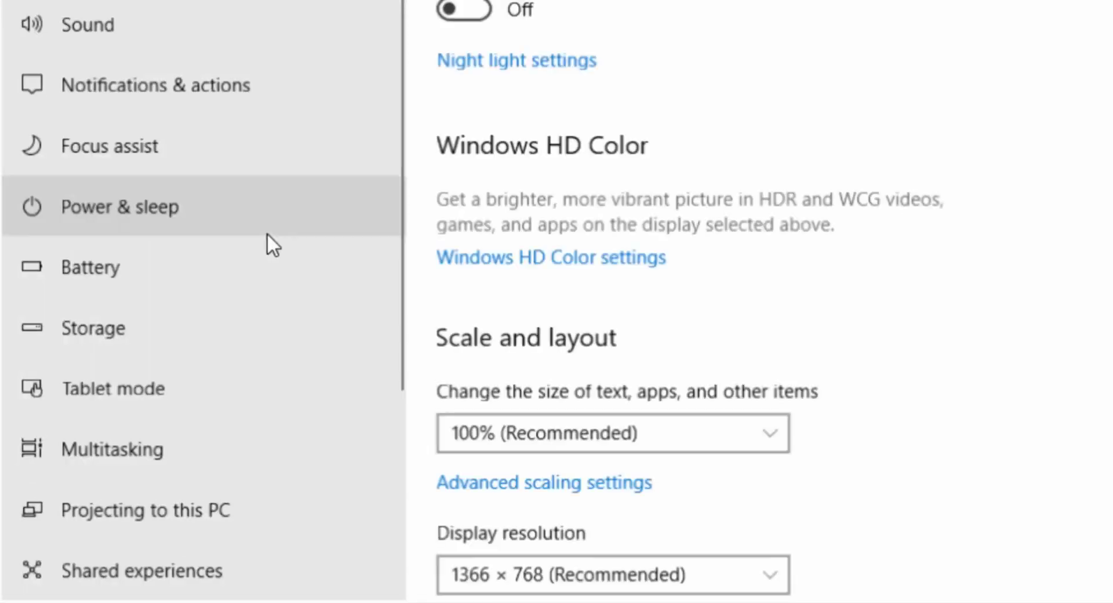
left_click(131, 205)
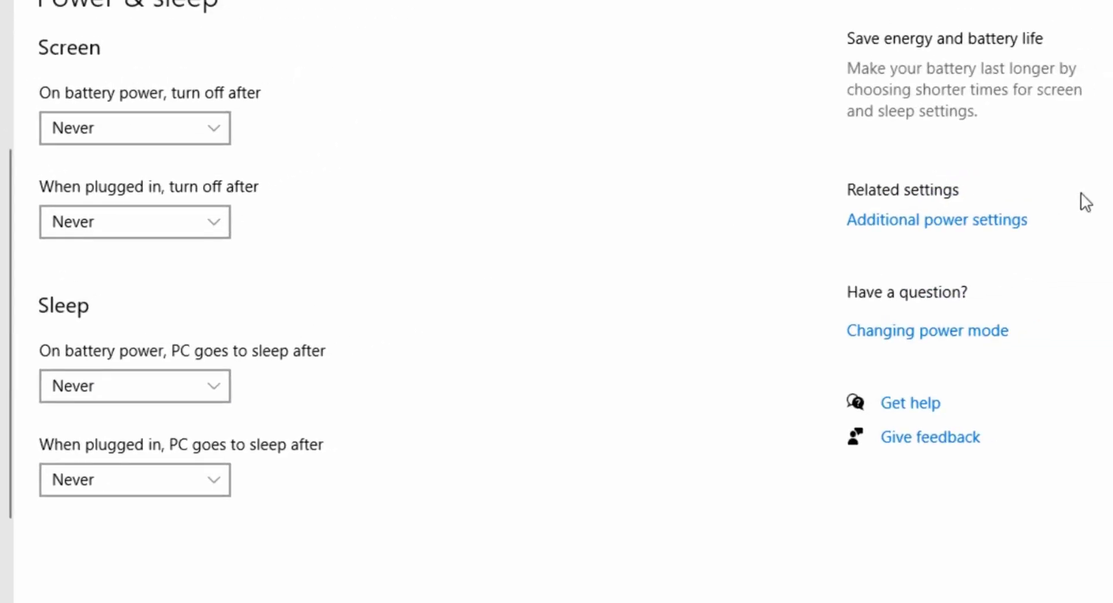
left_click(963, 229)
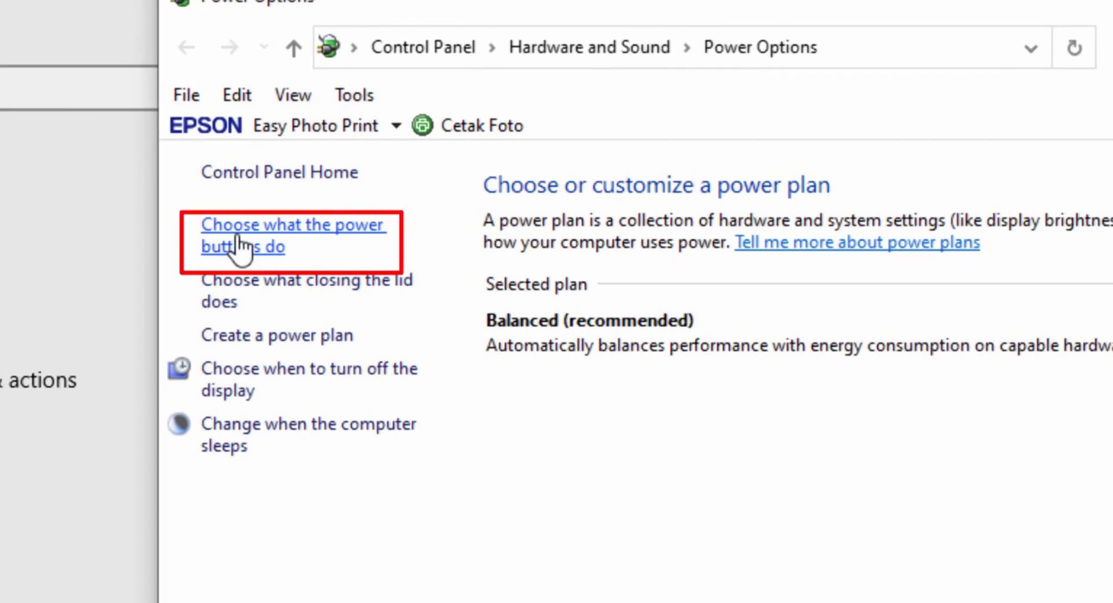
Step: Unlock the unavailable power button settings, enable fast startup, save the changes and close both windows
left_click(296, 239)
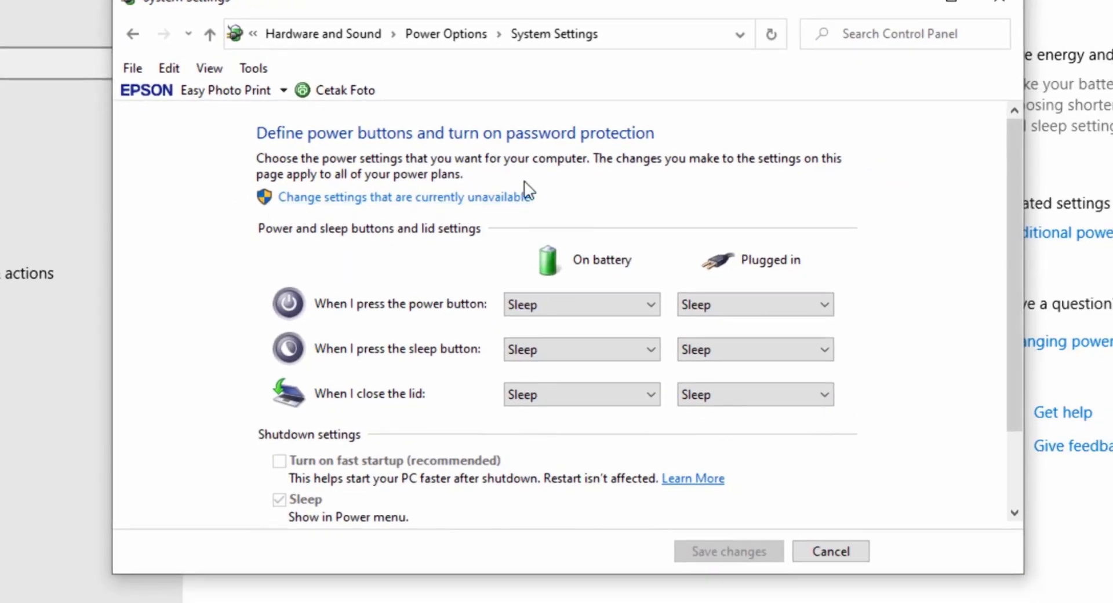
left_click(493, 198)
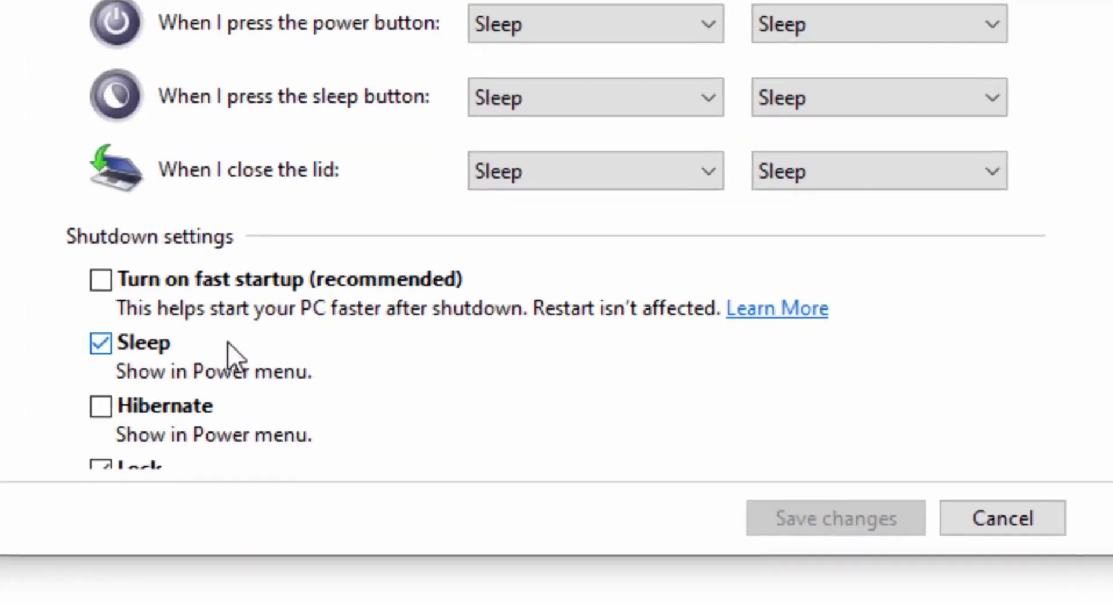
left_click(105, 283)
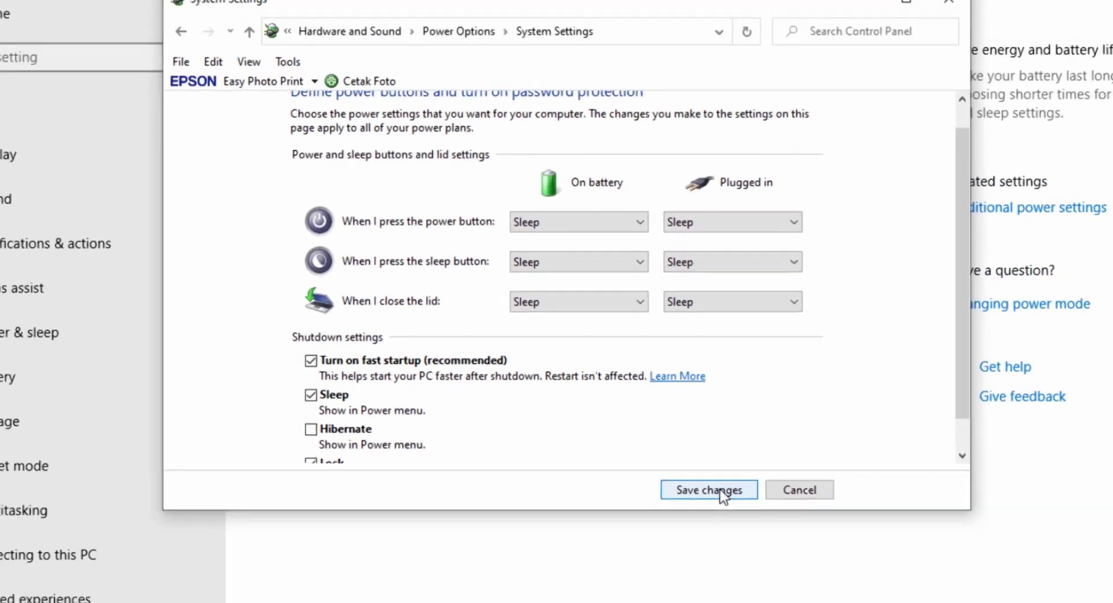
left_click(720, 489)
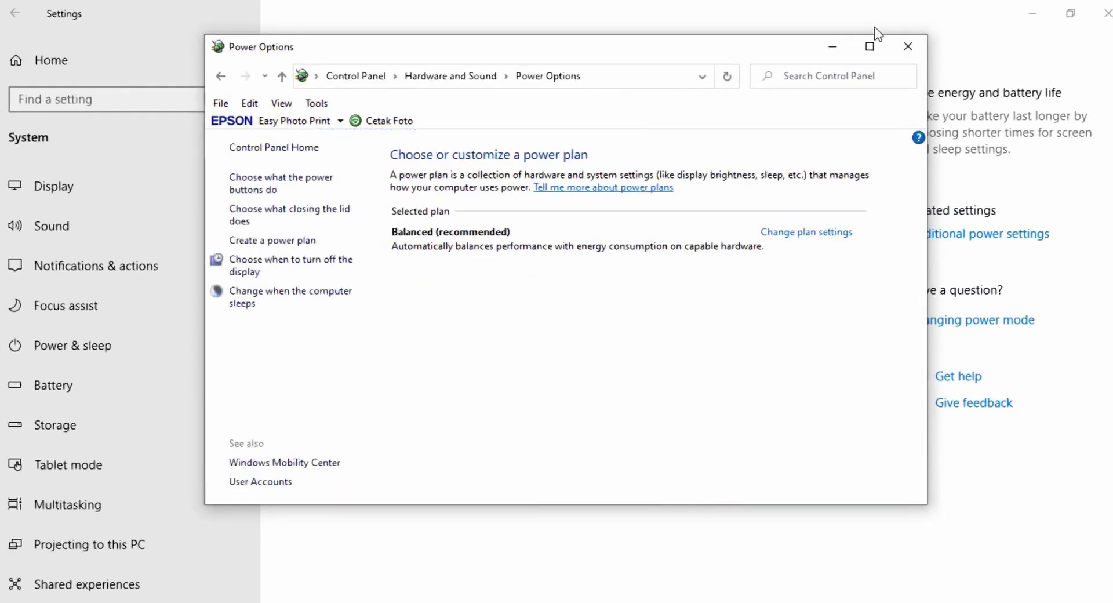
left_click(907, 47)
left_click(1103, 12)
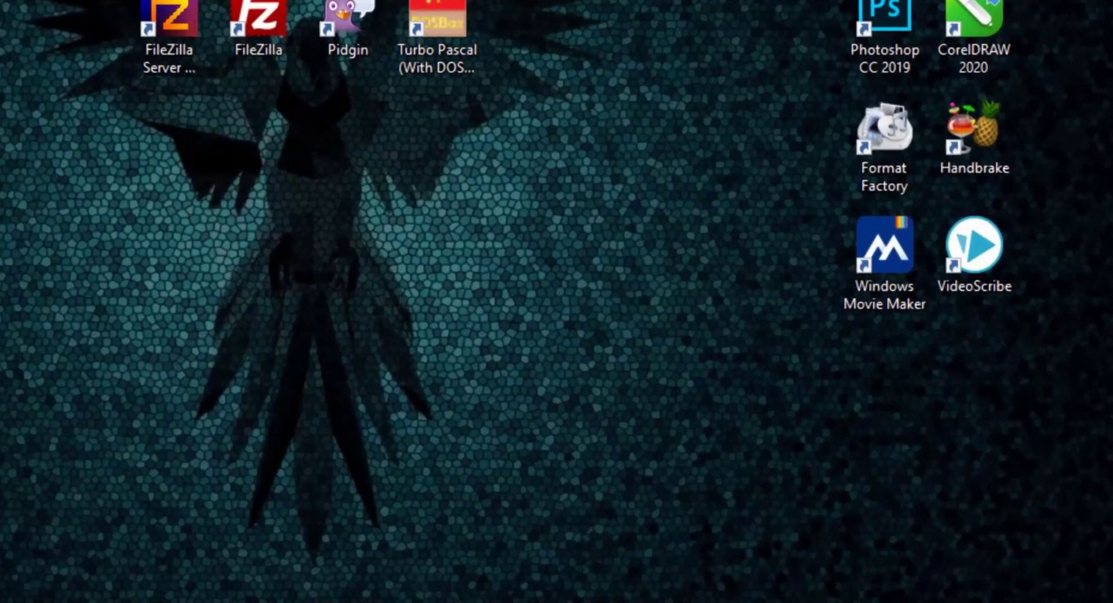
Step: Open Task Manager and display the list of programs that launch at startup
right_click(712, 597)
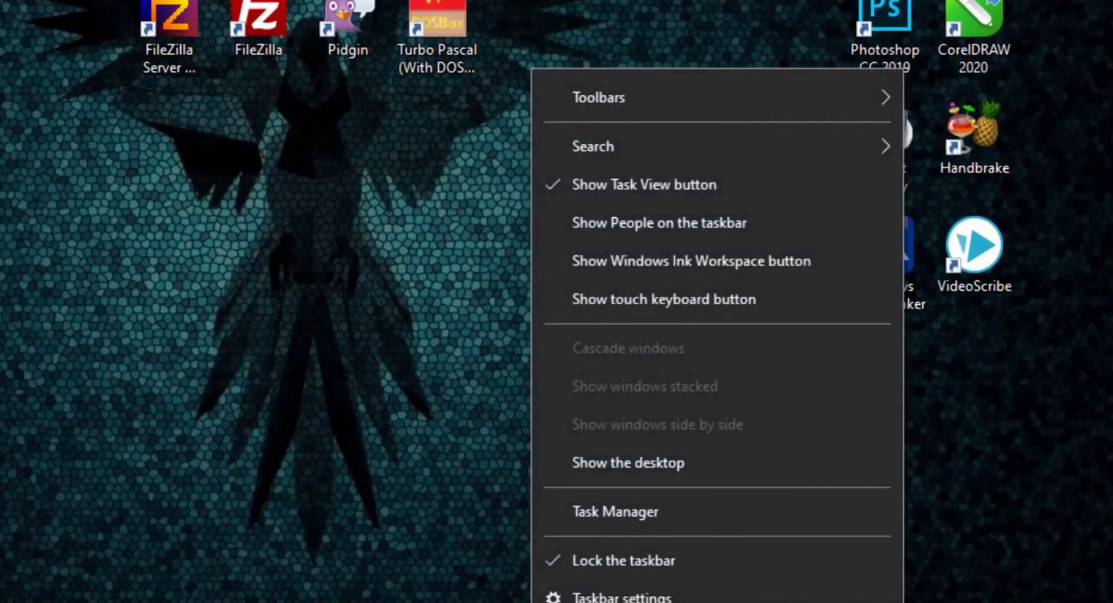
left_click(611, 517)
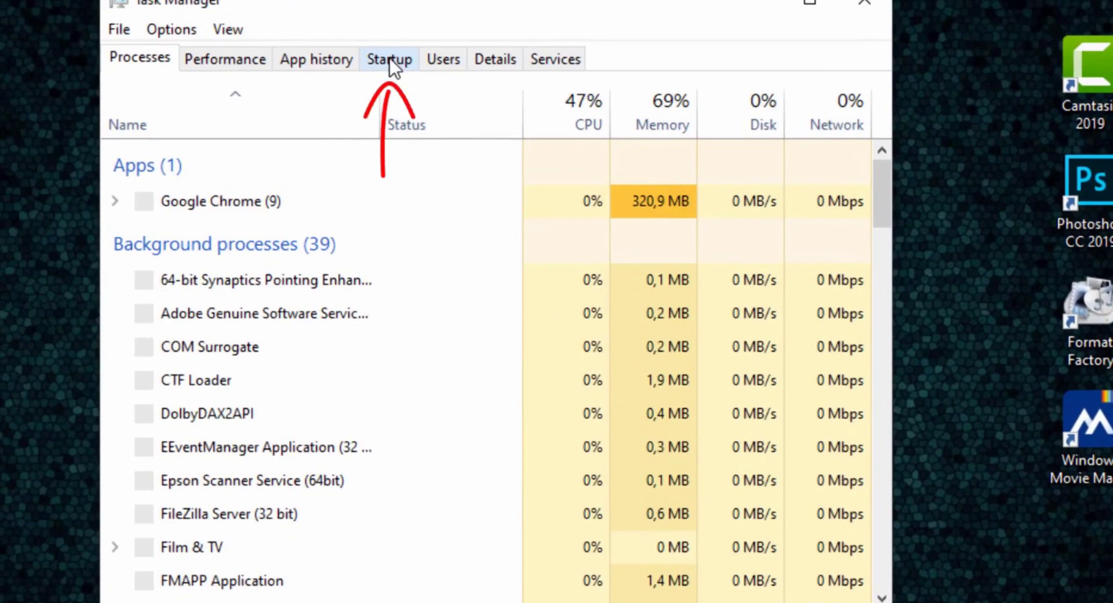
left_click(390, 58)
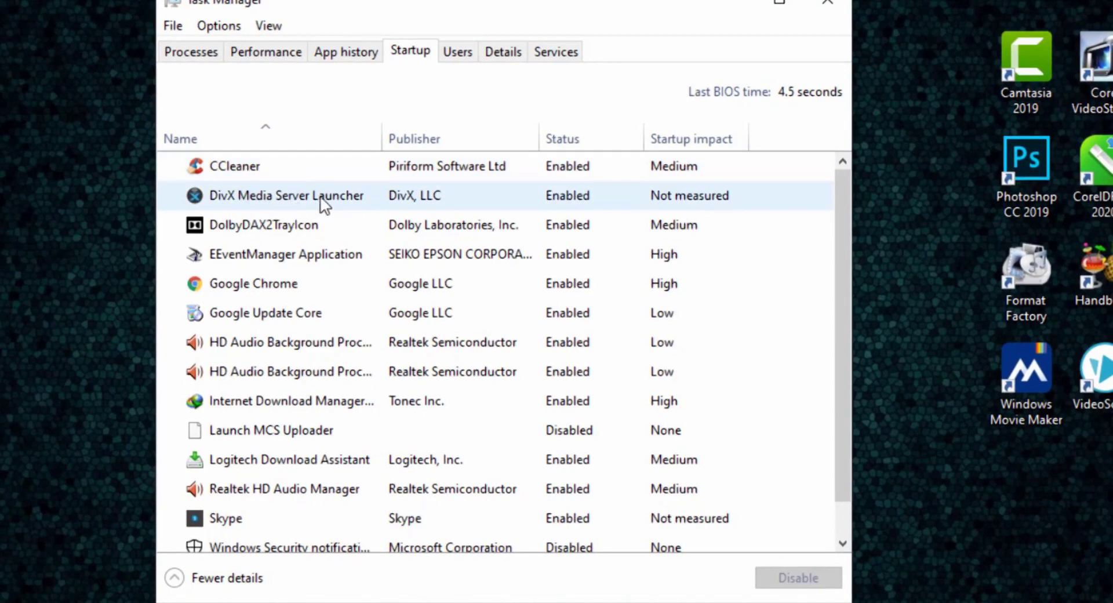
Step: Disable DivX Media Server Launcher, EEventManager Application, Google Chrome and Google Update Core at startup
left_click(577, 200)
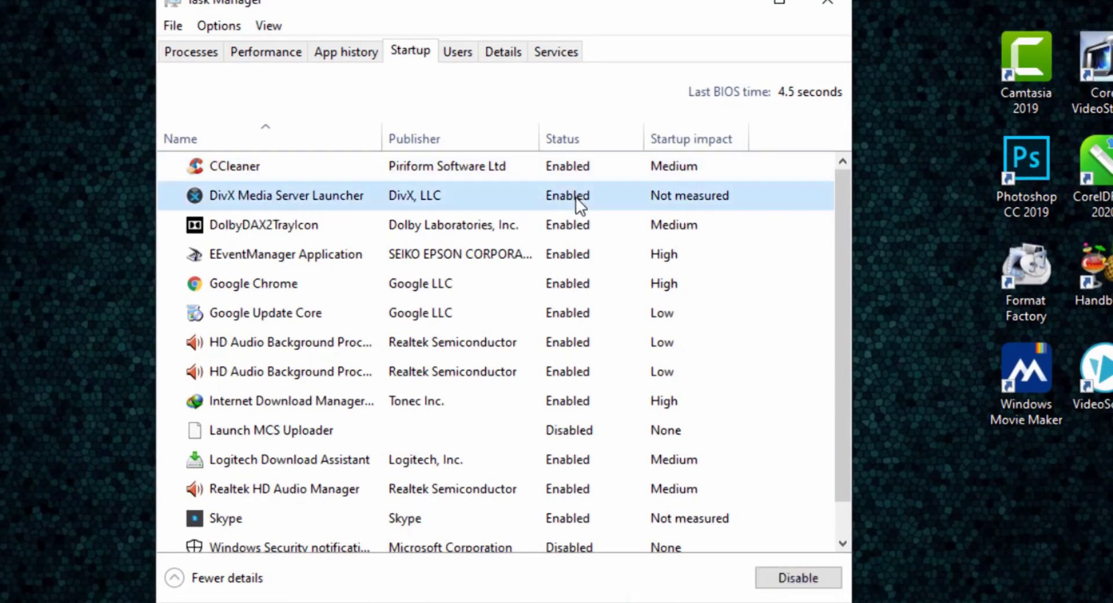
left_click(805, 579)
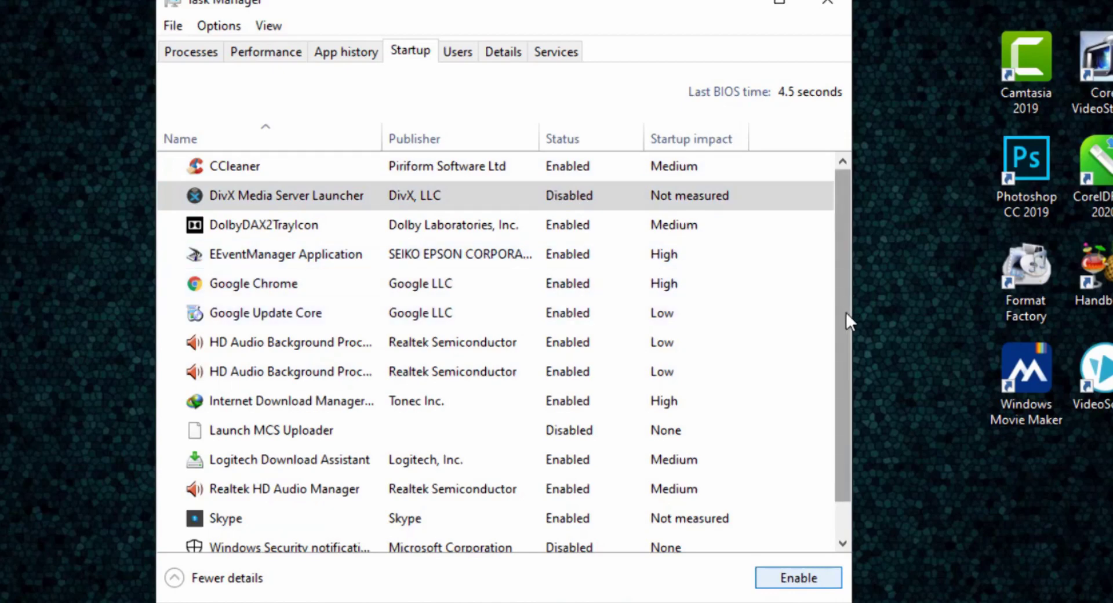
left_click_drag(845, 316, 828, 299)
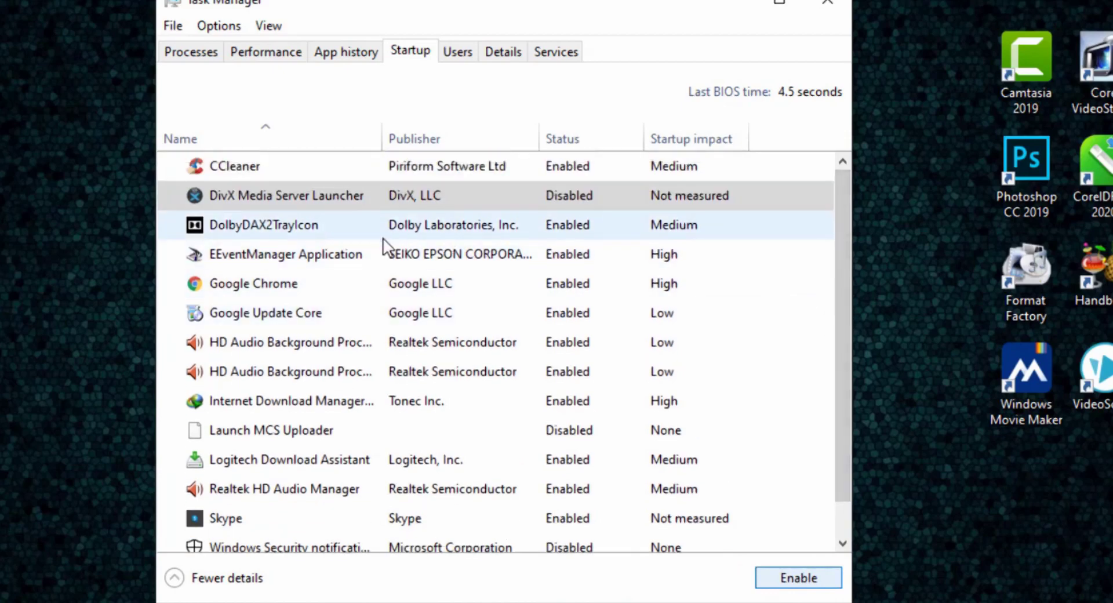
left_click(572, 254)
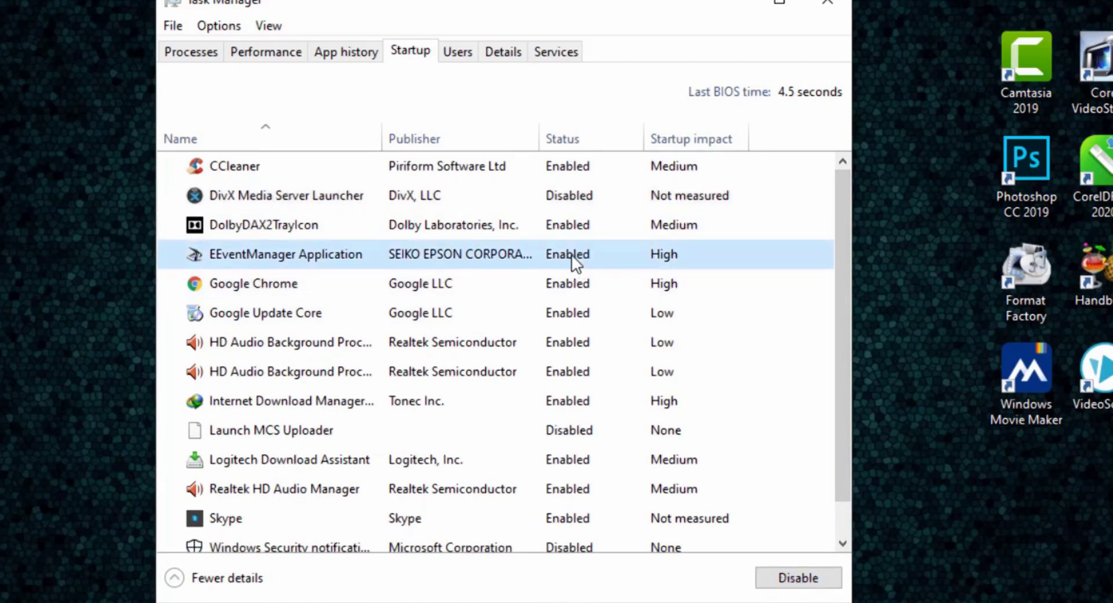
left_click(799, 577)
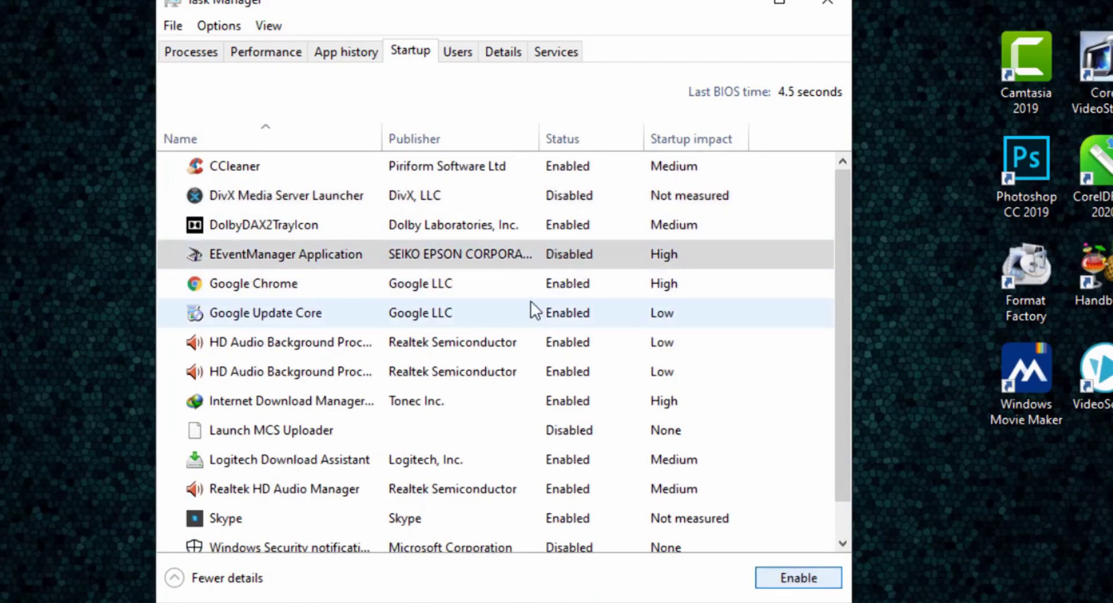
left_click(577, 290)
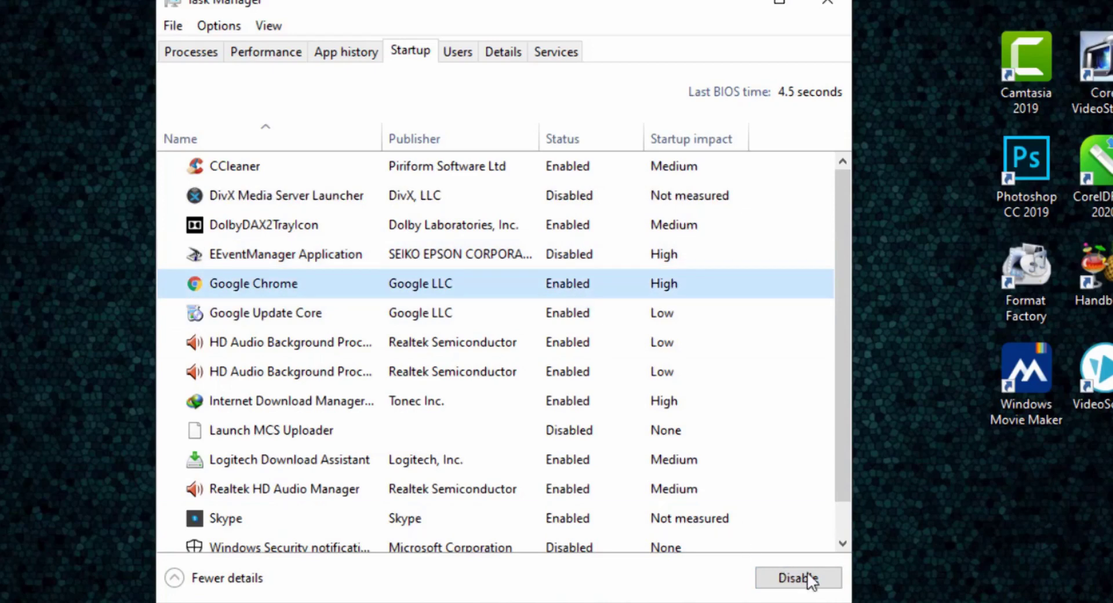
left_click(814, 579)
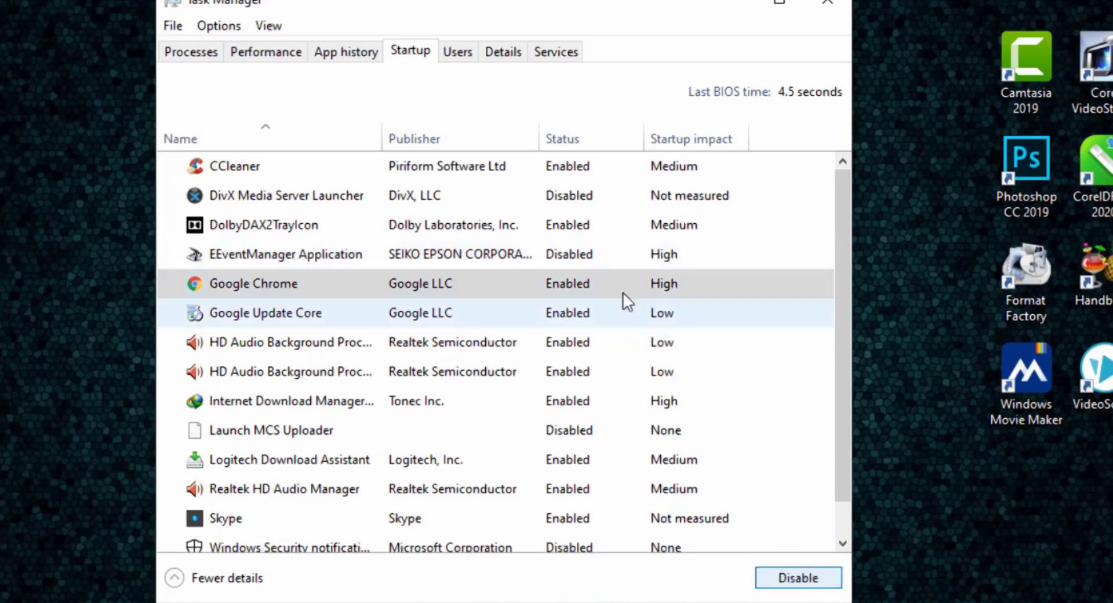
left_click(590, 315)
left_click(793, 579)
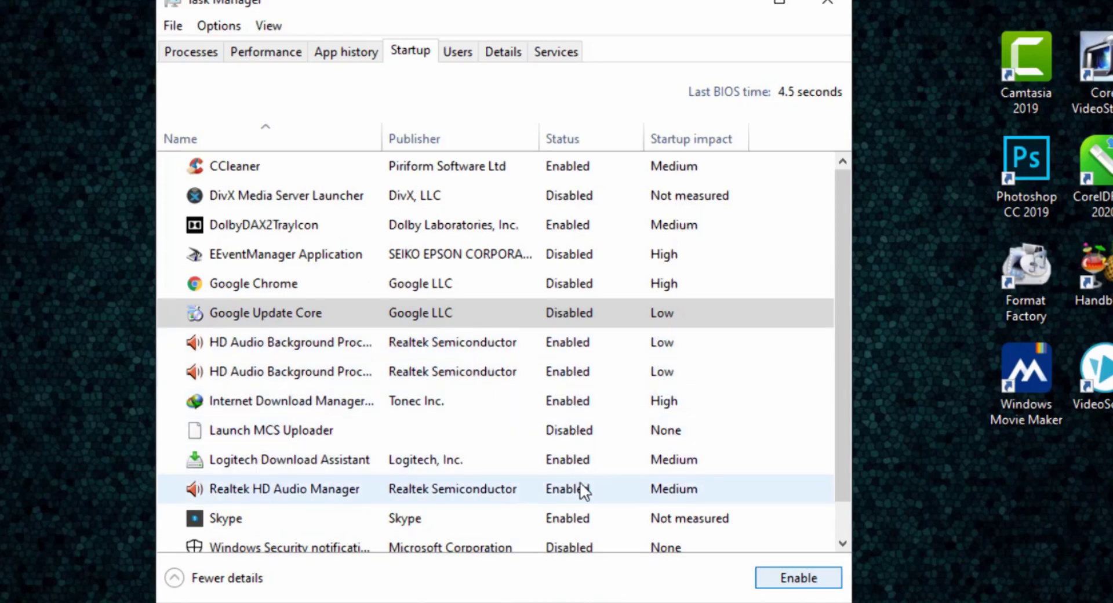
Step: Disable Skype and Your Phone at startup and close Task Manager
left_click_drag(841, 481, 843, 512)
left_click(561, 481)
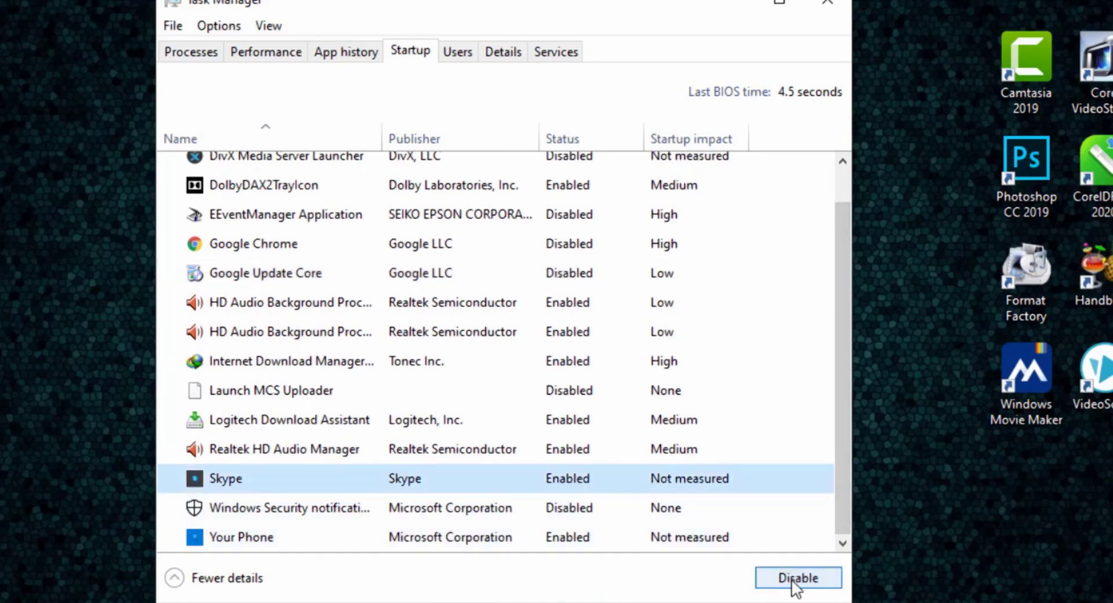
left_click(794, 580)
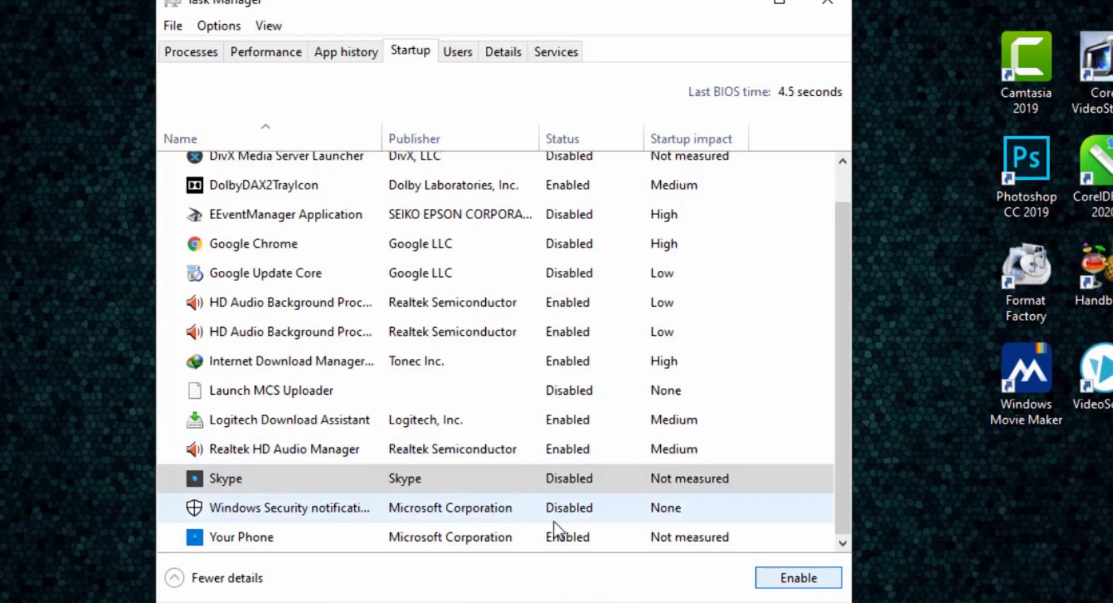
left_click(586, 542)
left_click(819, 580)
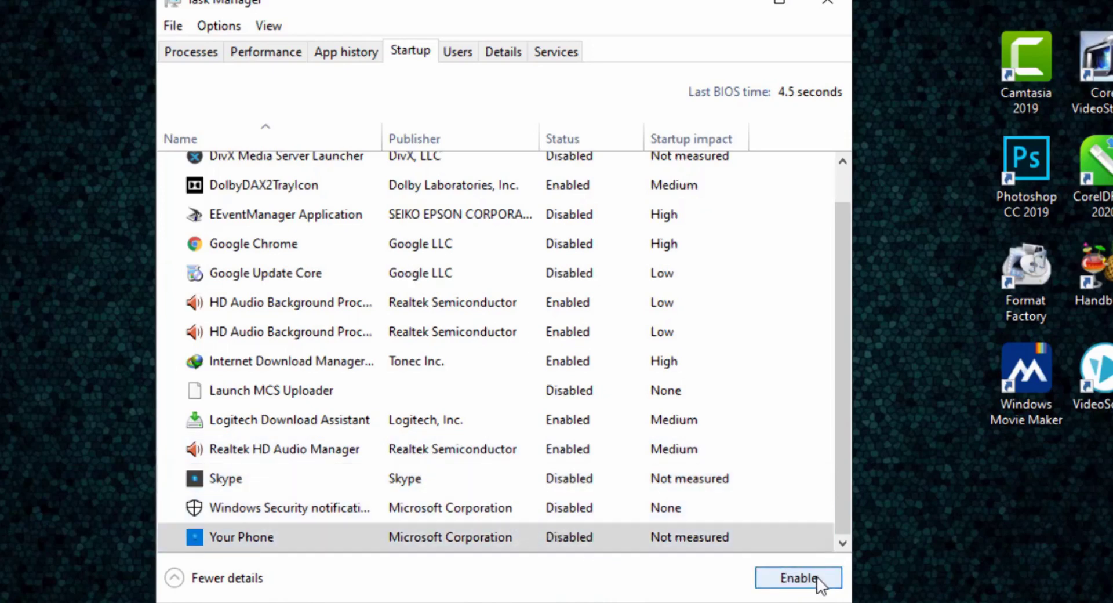
scroll(839, 440, "up", 2)
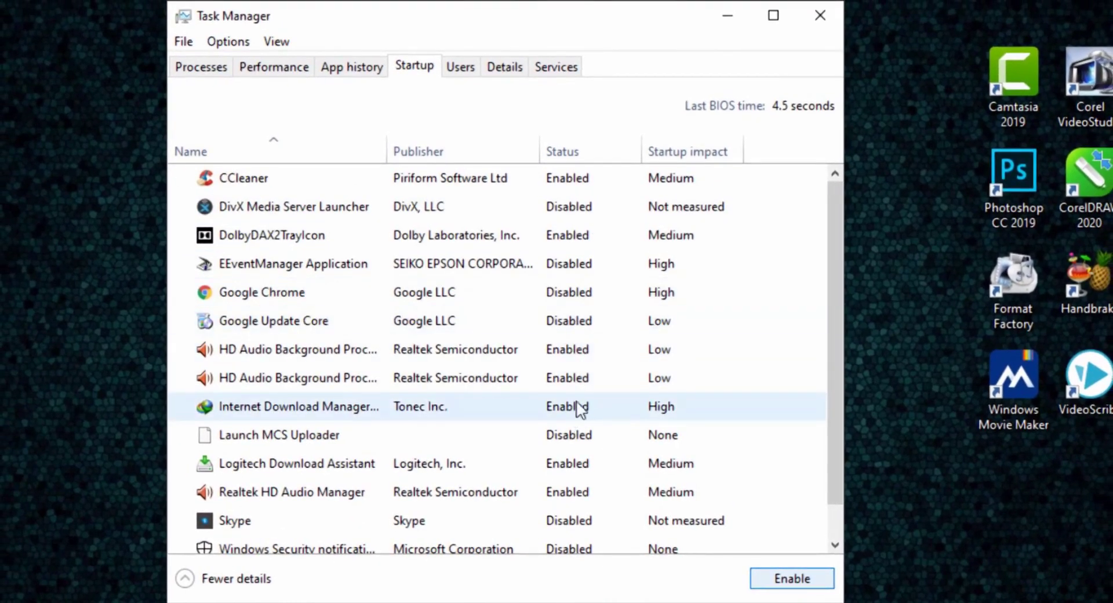
left_click(823, 25)
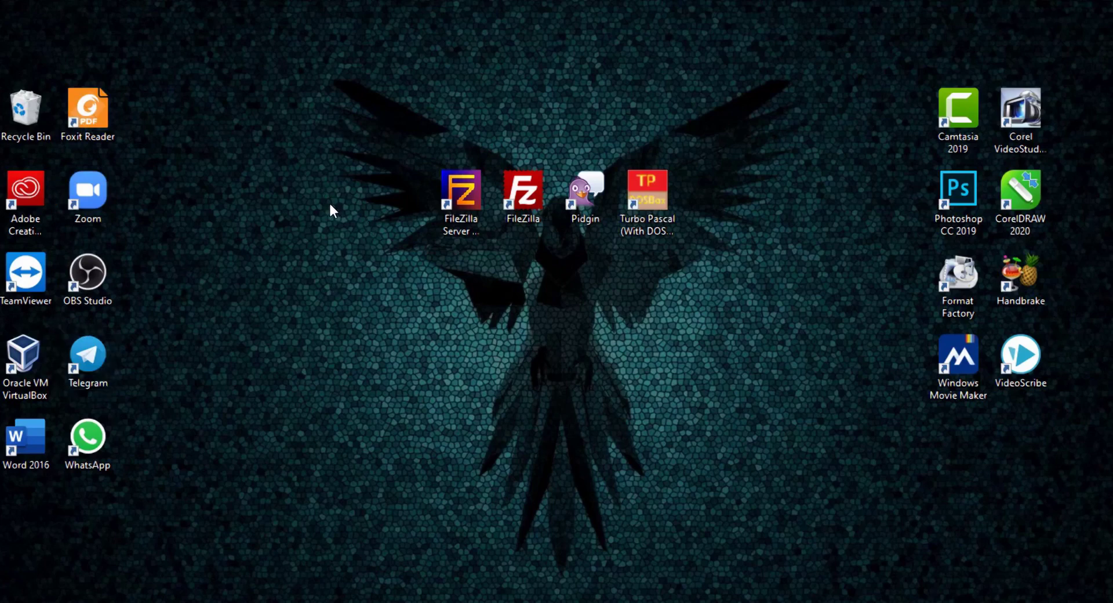
Step: Hide all icons on the desktop through its view options
right_click(293, 159)
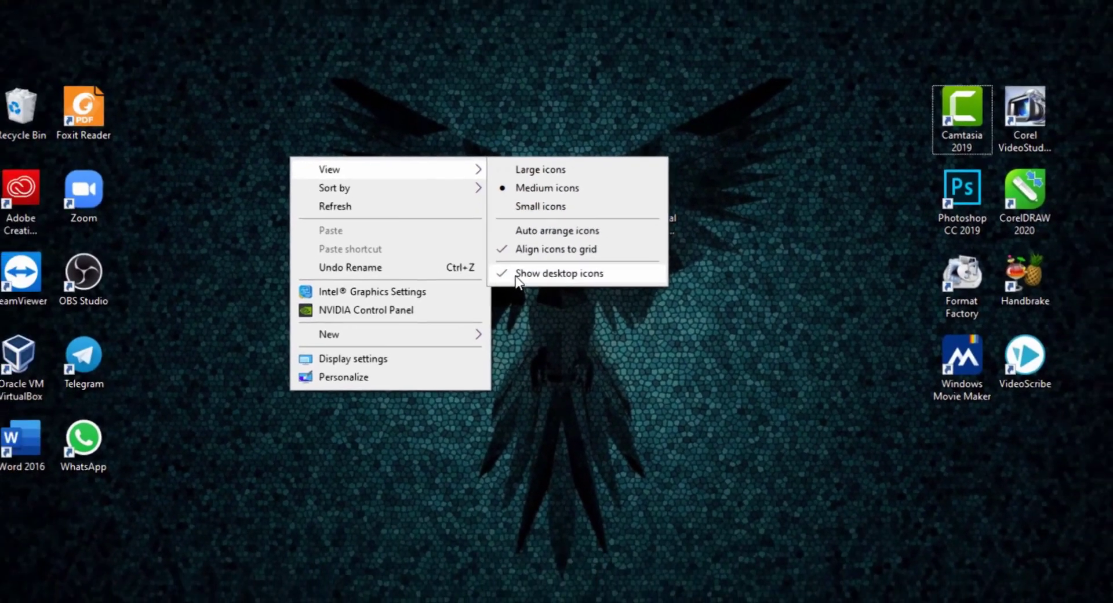
left_click(506, 270)
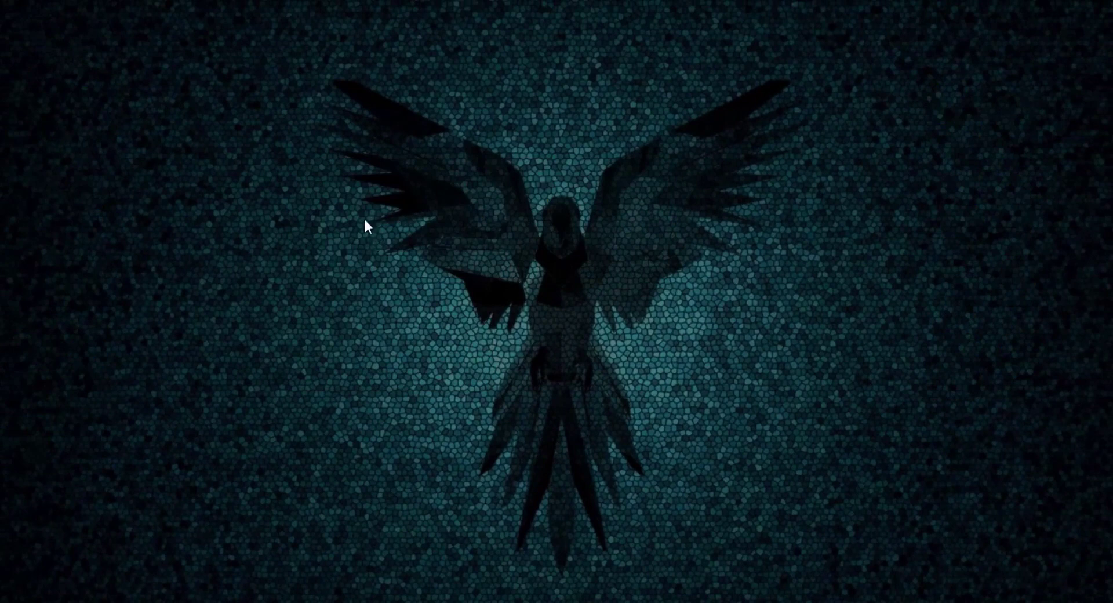
Step: Show the desktop icons, then hide them again through the desktop's view options
right_click(320, 169)
mouse_move(422, 186)
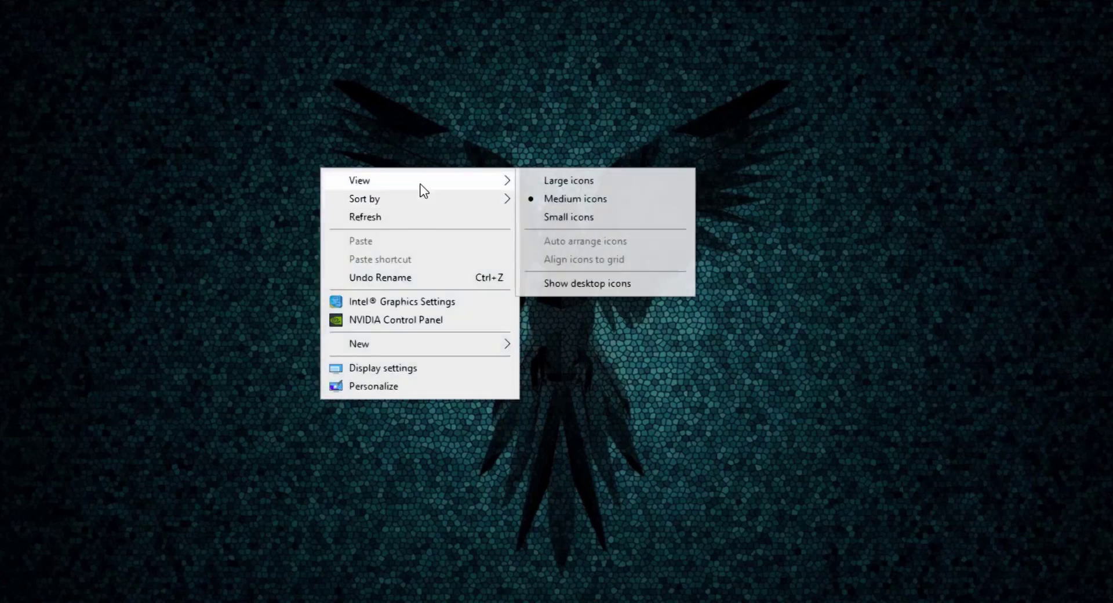
left_click(547, 281)
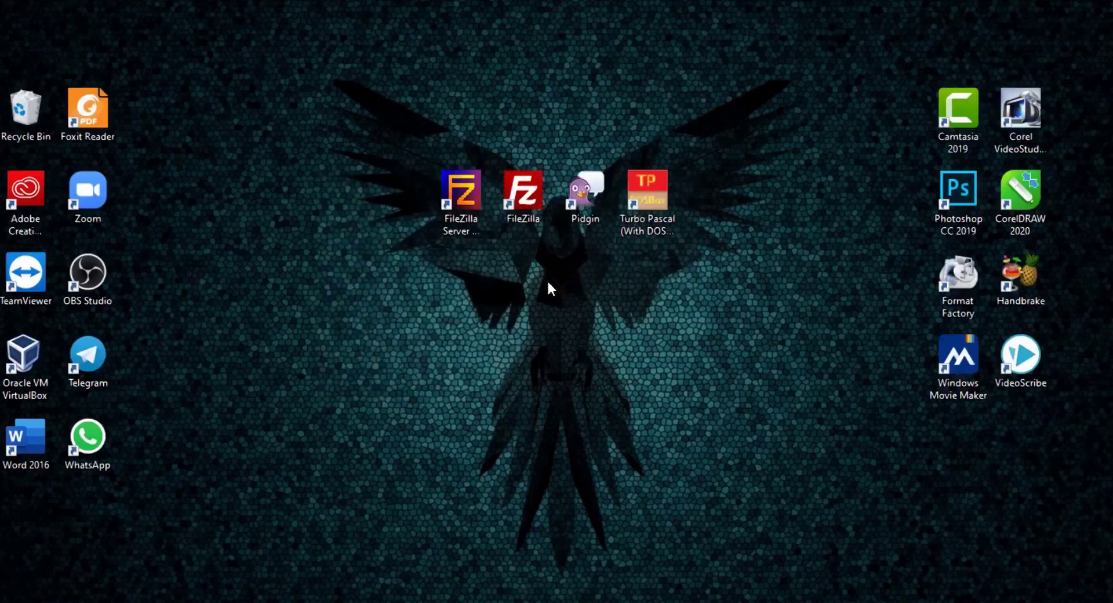
right_click(274, 149)
mouse_move(375, 163)
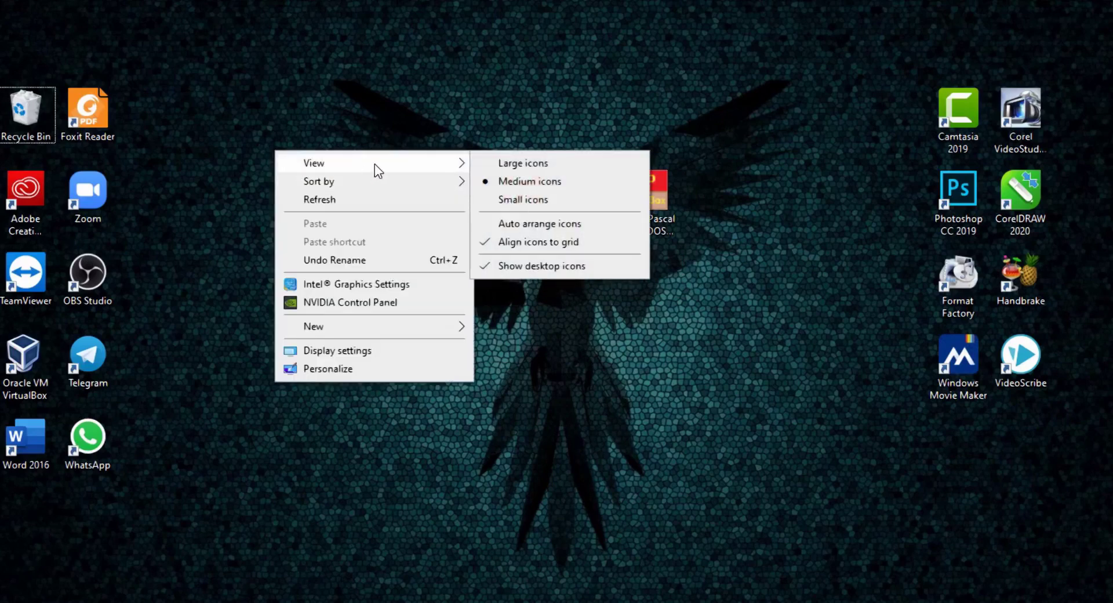
left_click(496, 264)
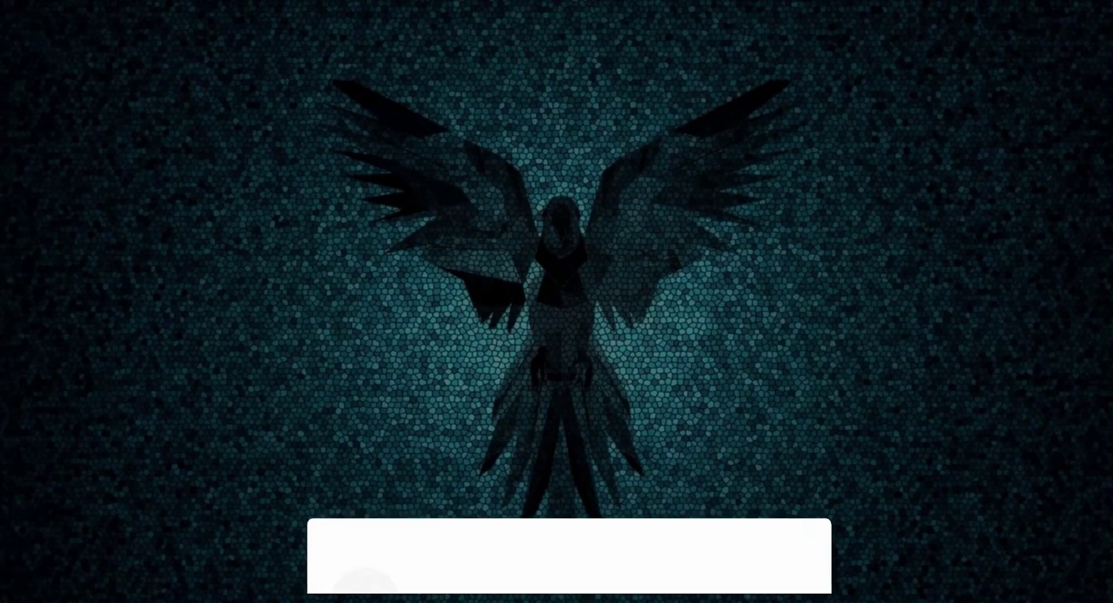
Step: Search Windows for "view advanced" and open the advanced system settings
key("super")
type("view ad")
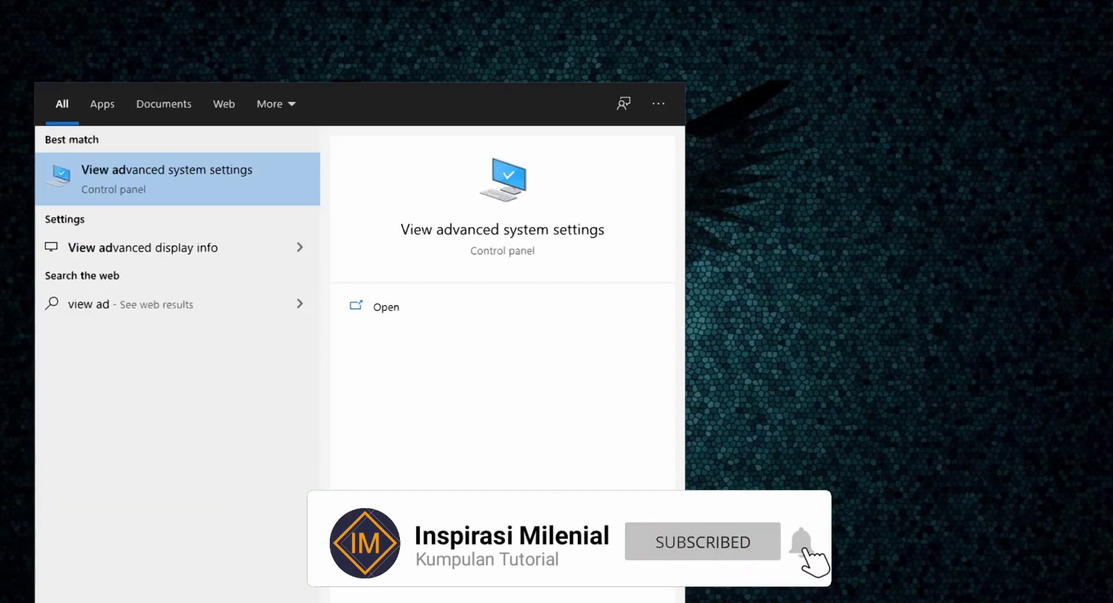
type("nav")
key("BackSpace")
key("BackSpace")
key("BackSpace")
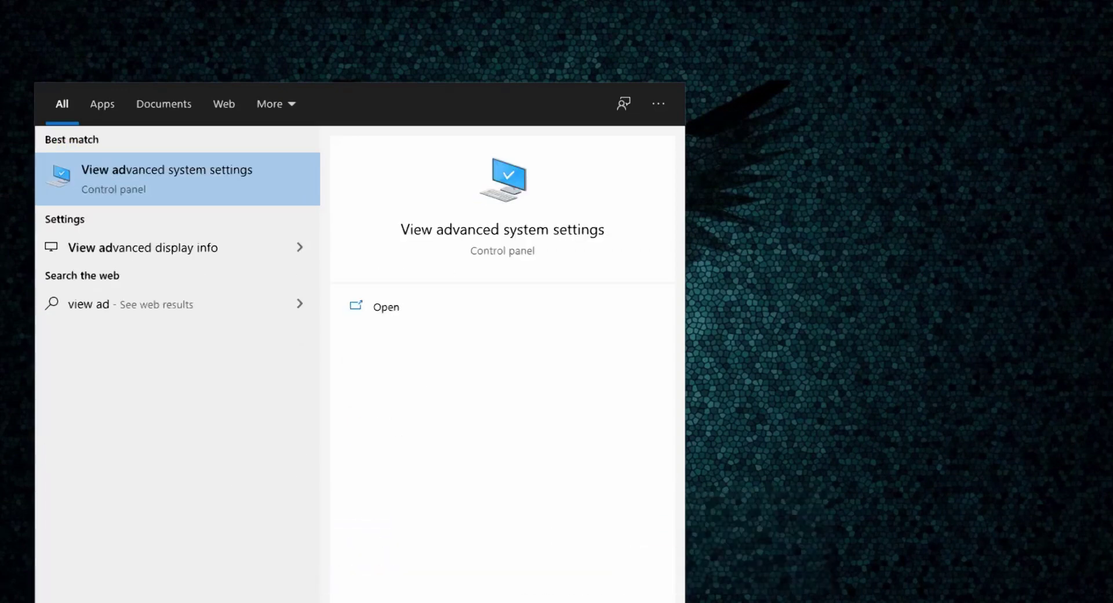
type("vanced")
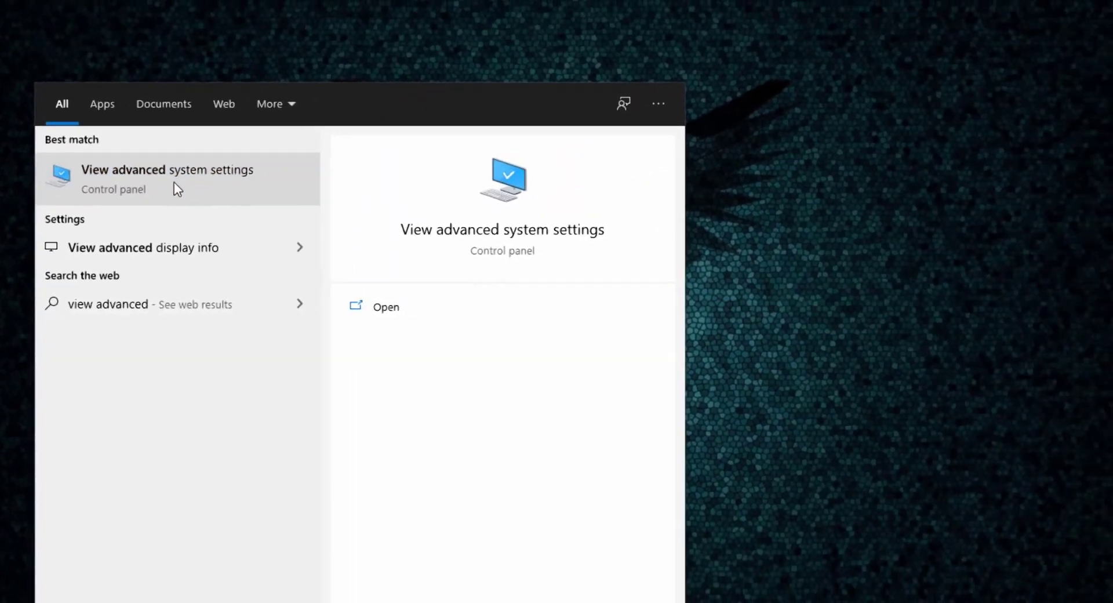
left_click(253, 129)
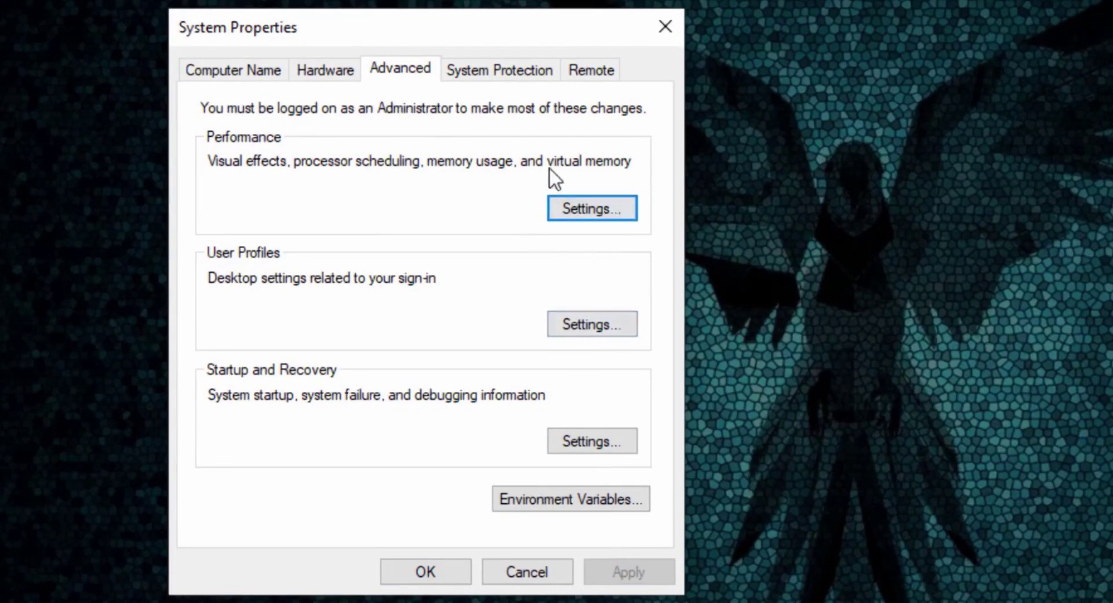
Step: Set the time to display the list of operating systems to 15 seconds in Startup and Recovery, and close System Properties
left_click(598, 440)
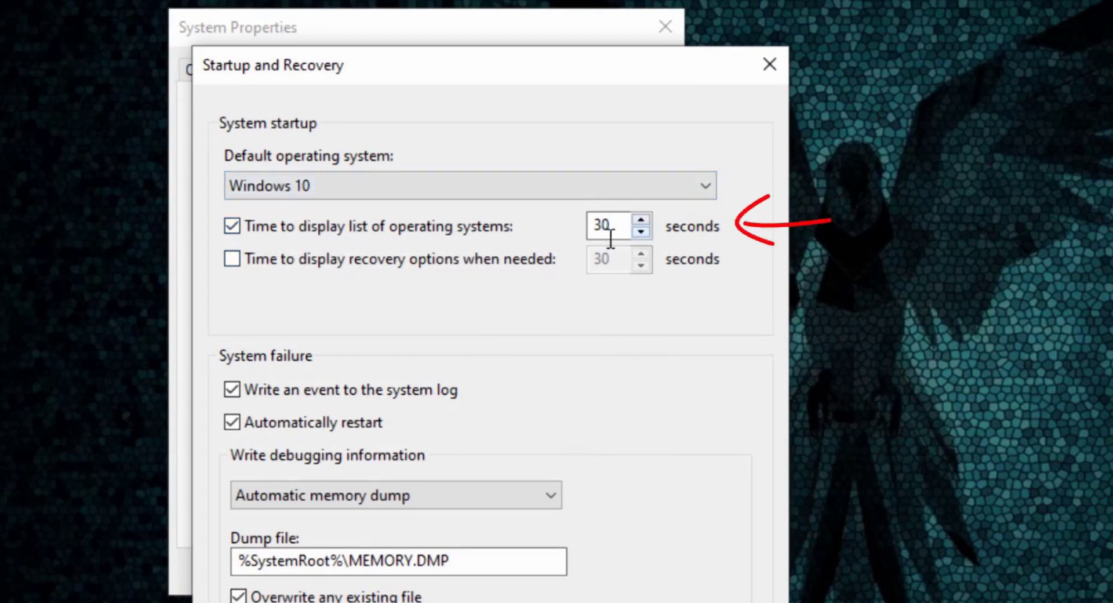
double_click(598, 226)
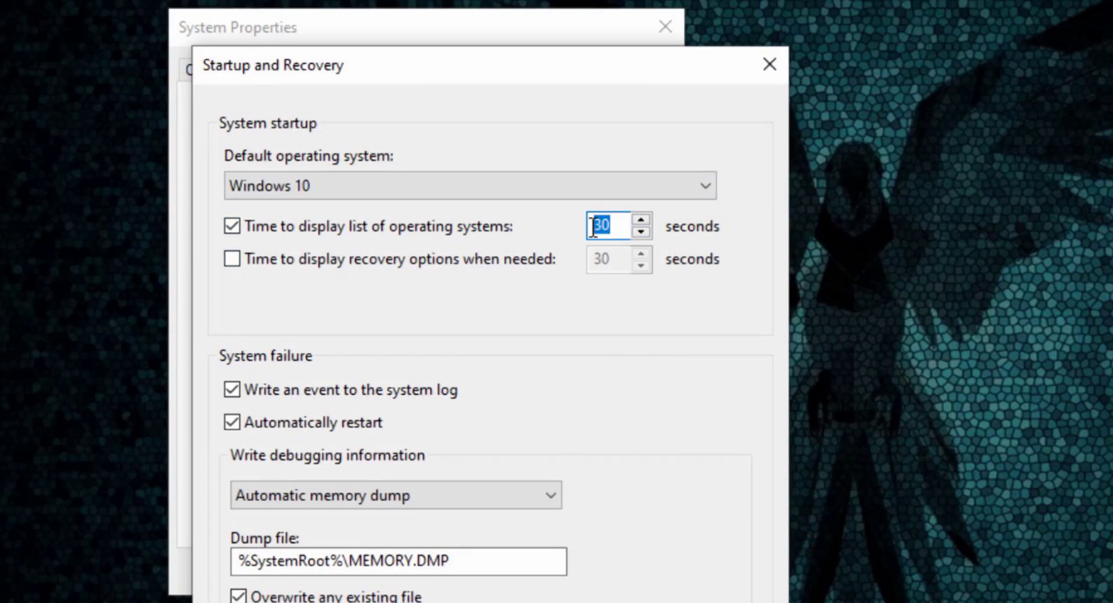
type("15")
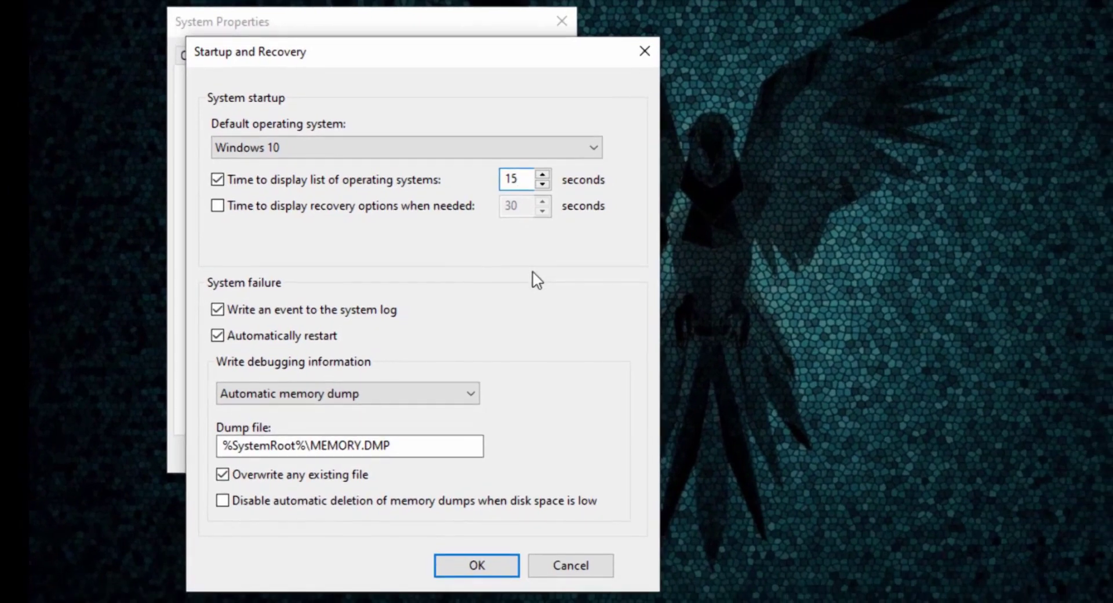
left_click(496, 573)
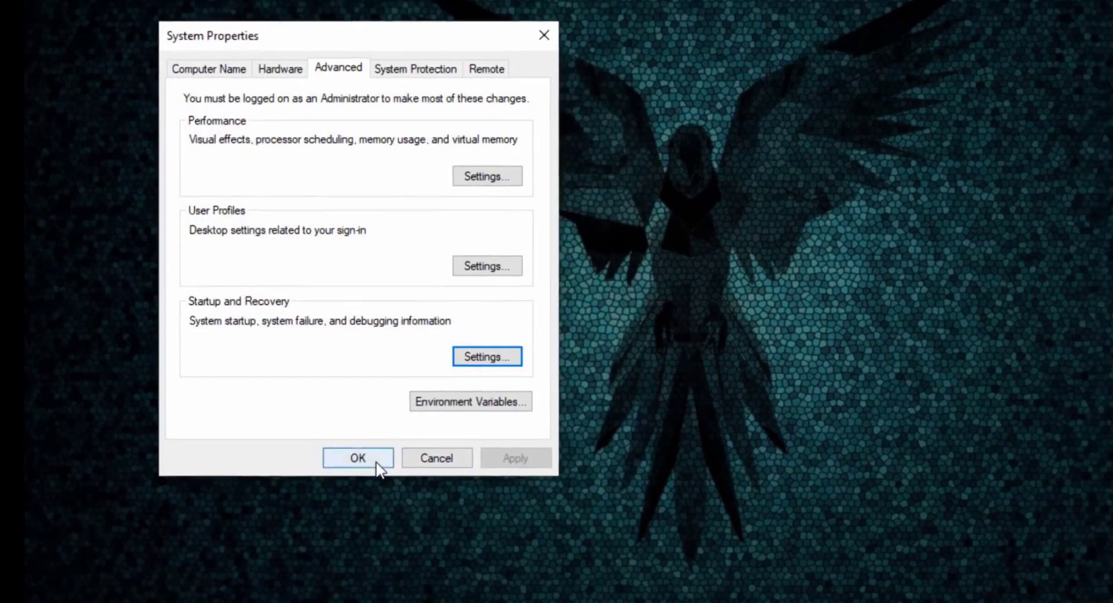
left_click(376, 463)
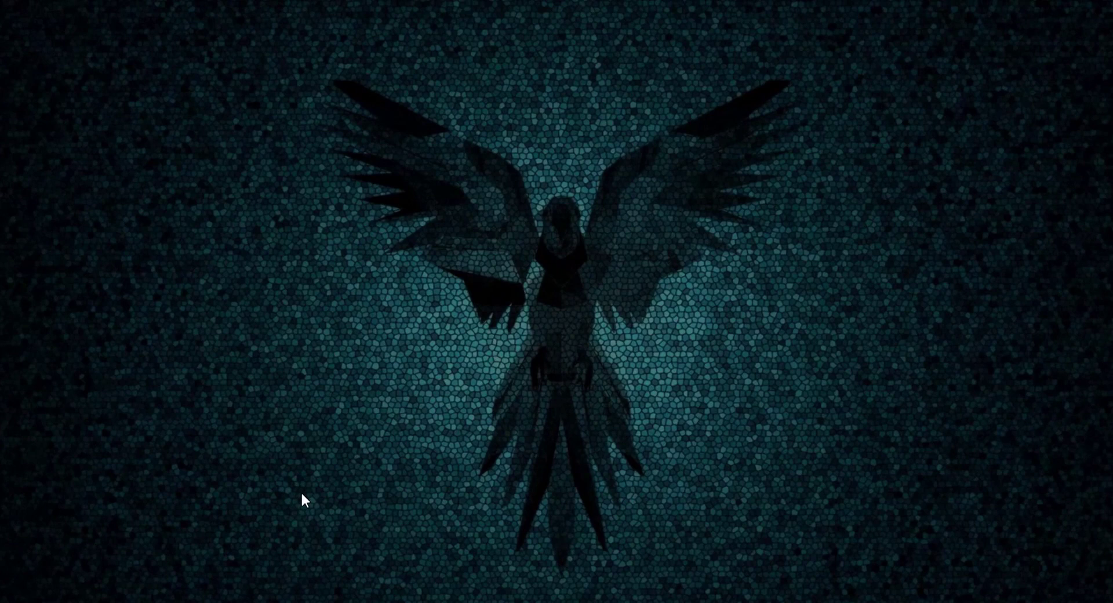
Step: Open the Settings app and go to the Storage Sense configuration page in the system storage settings
left_click(183, 600)
type("settin")
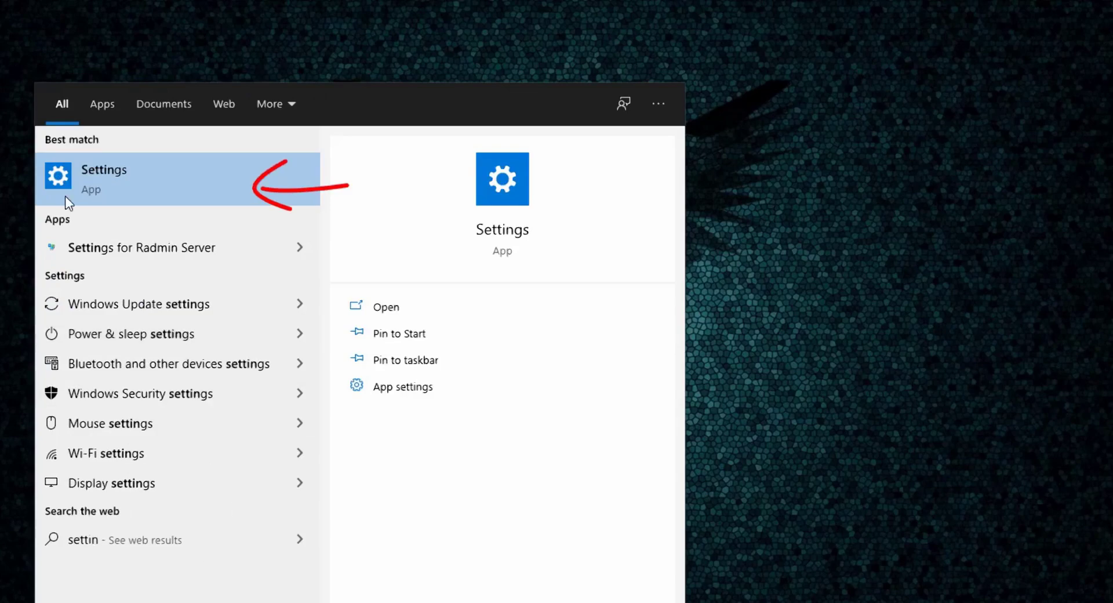
left_click(121, 182)
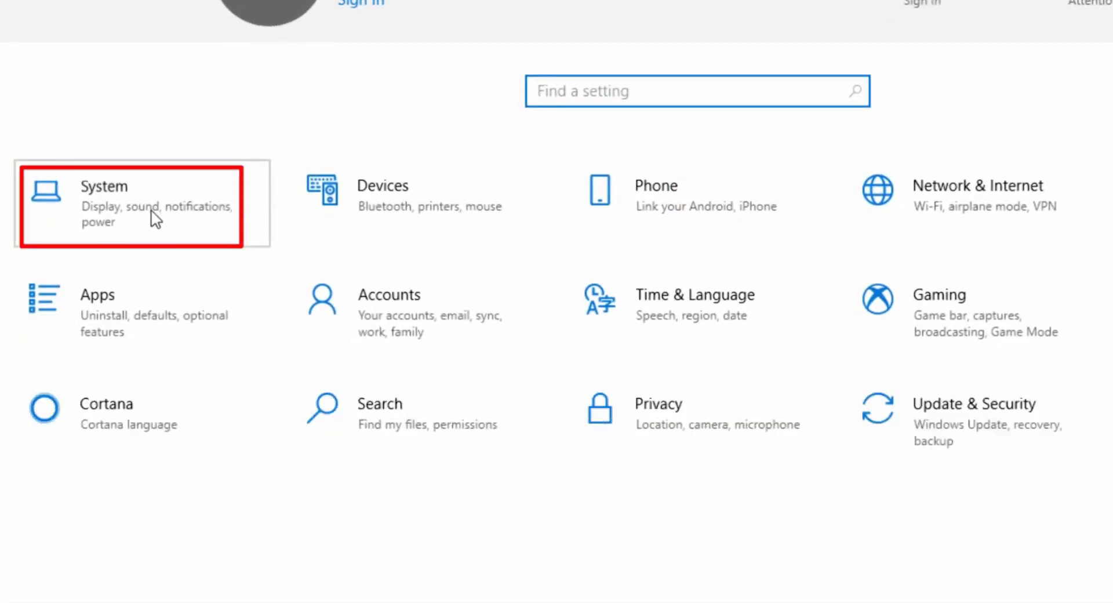
left_click(151, 210)
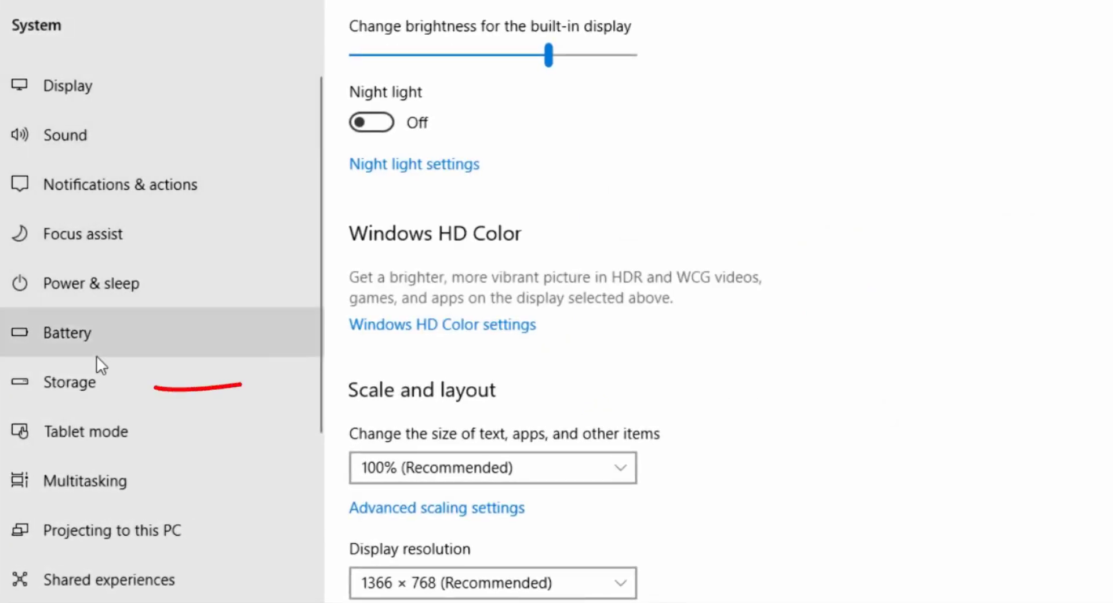
left_click(89, 381)
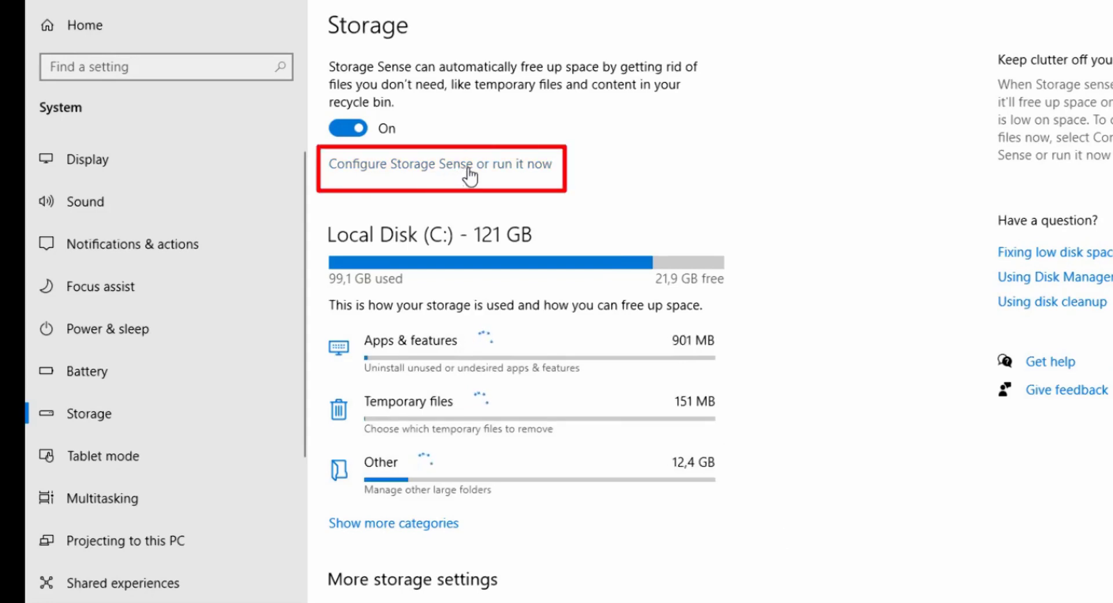
left_click(508, 170)
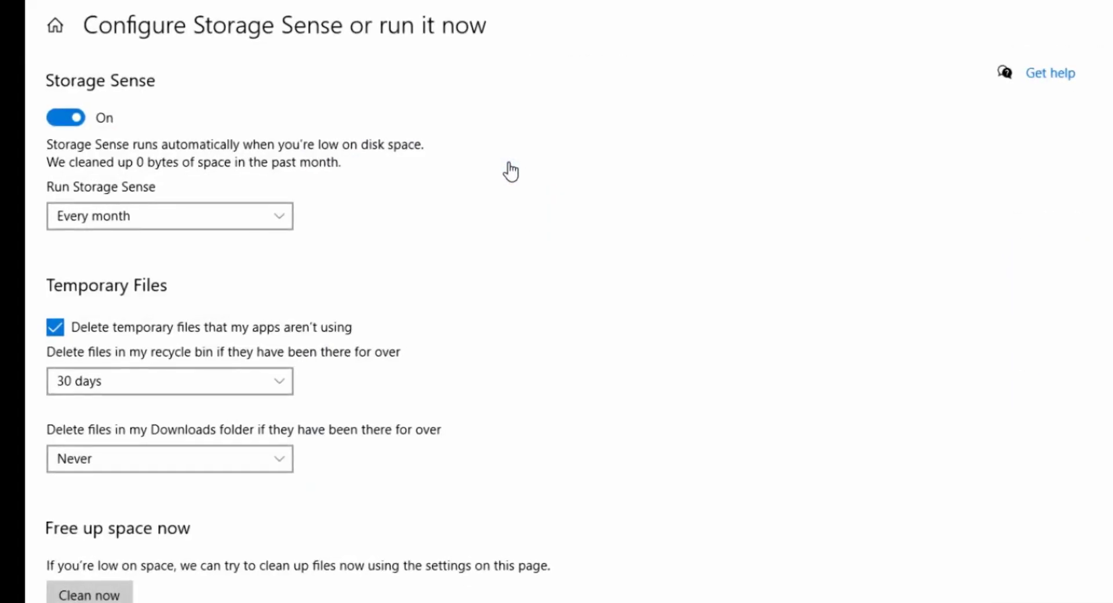
Step: Set Storage Sense to run every month and clean up files immediately, closing Settings when the cleanup is done
left_click(222, 225)
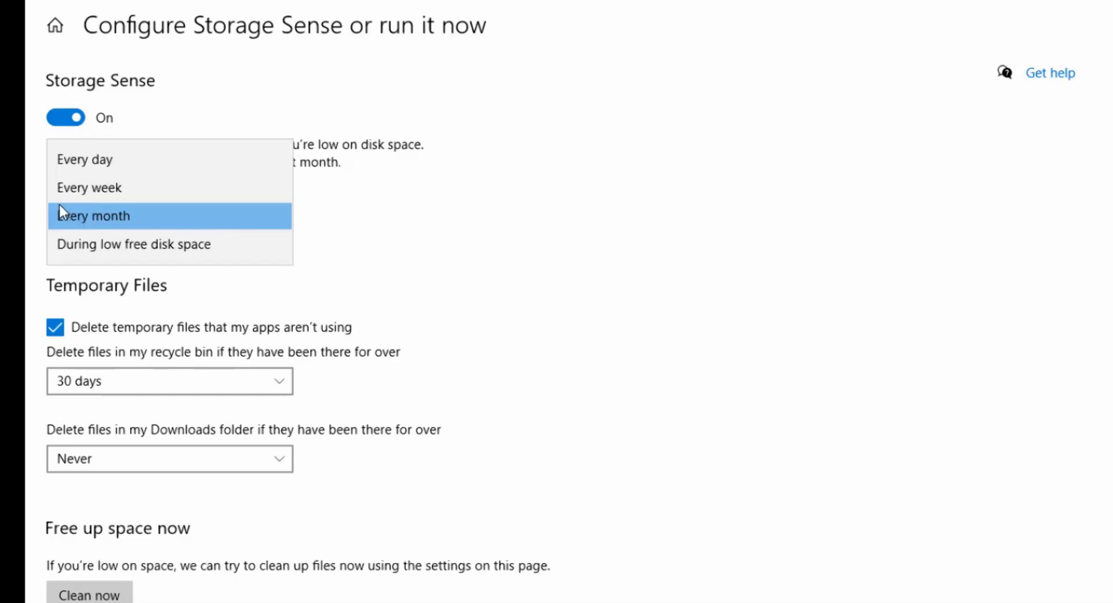
left_click(110, 225)
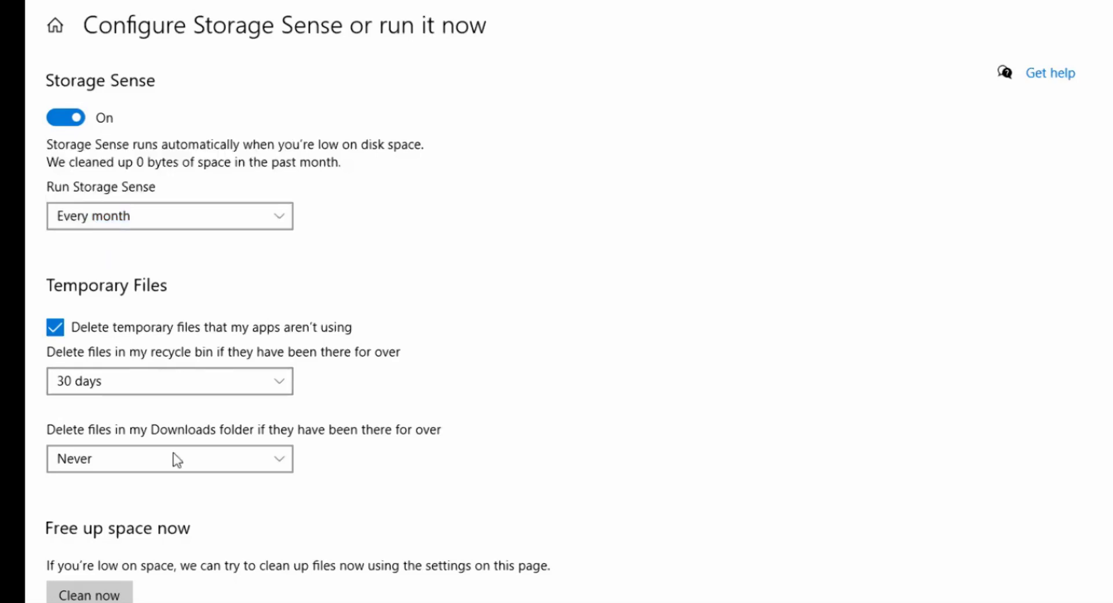
scroll(183, 462, "down", 1)
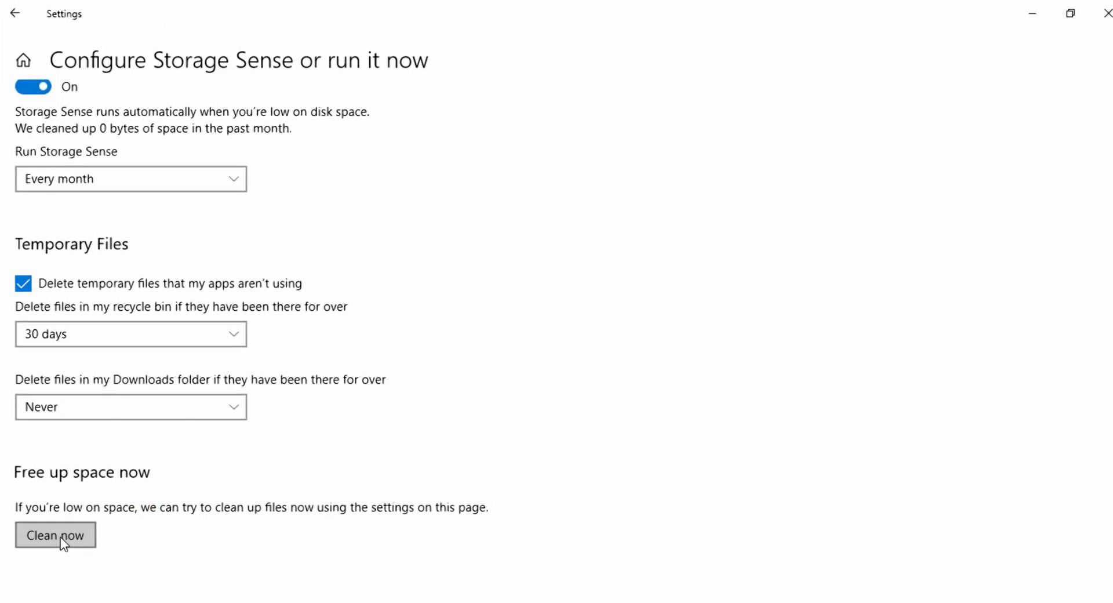
left_click(61, 537)
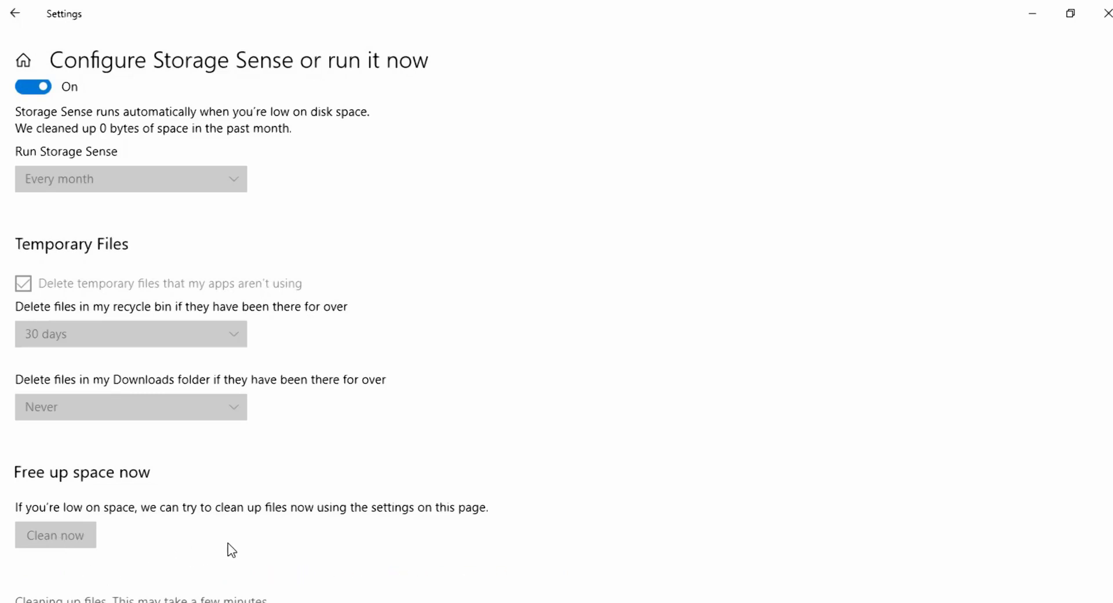
scroll(231, 549, "down", 2)
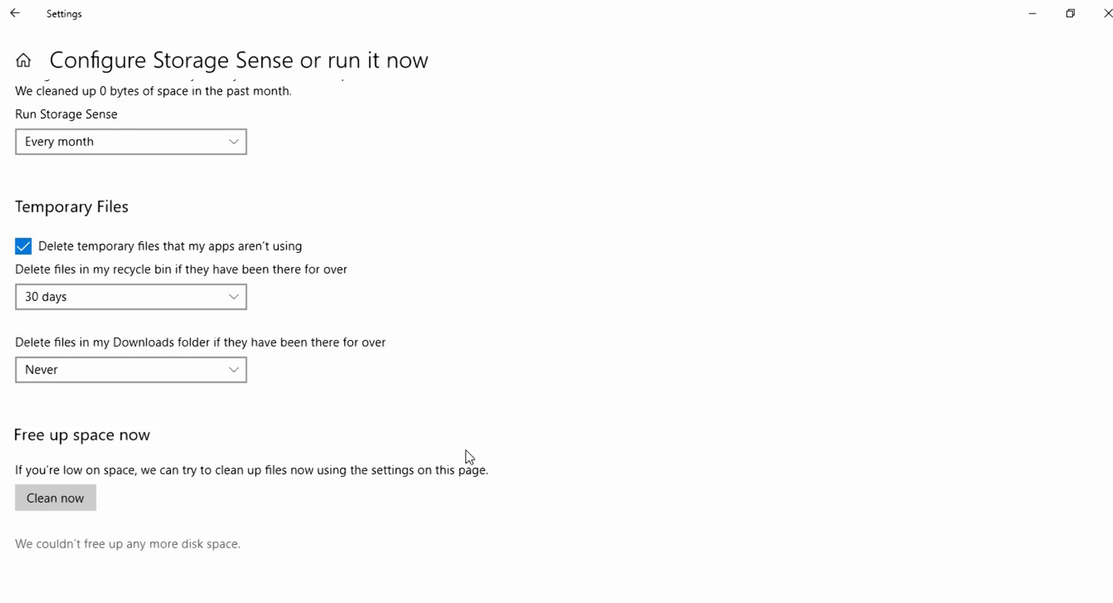
left_click(1103, 14)
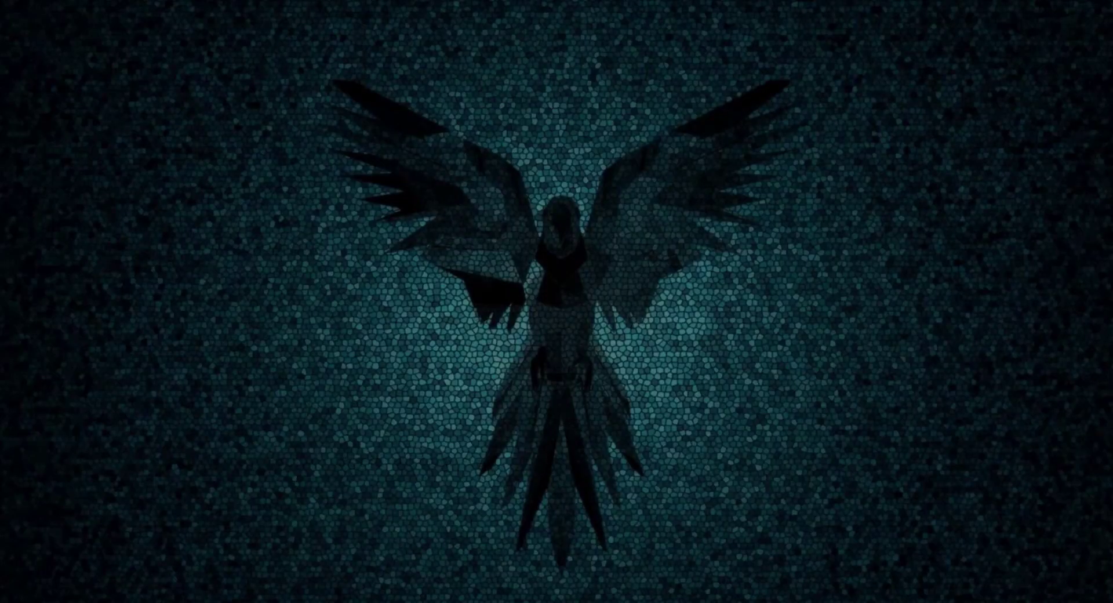
Step: Find and start Disk Cleanup, and scan the C: drive
key("super+s")
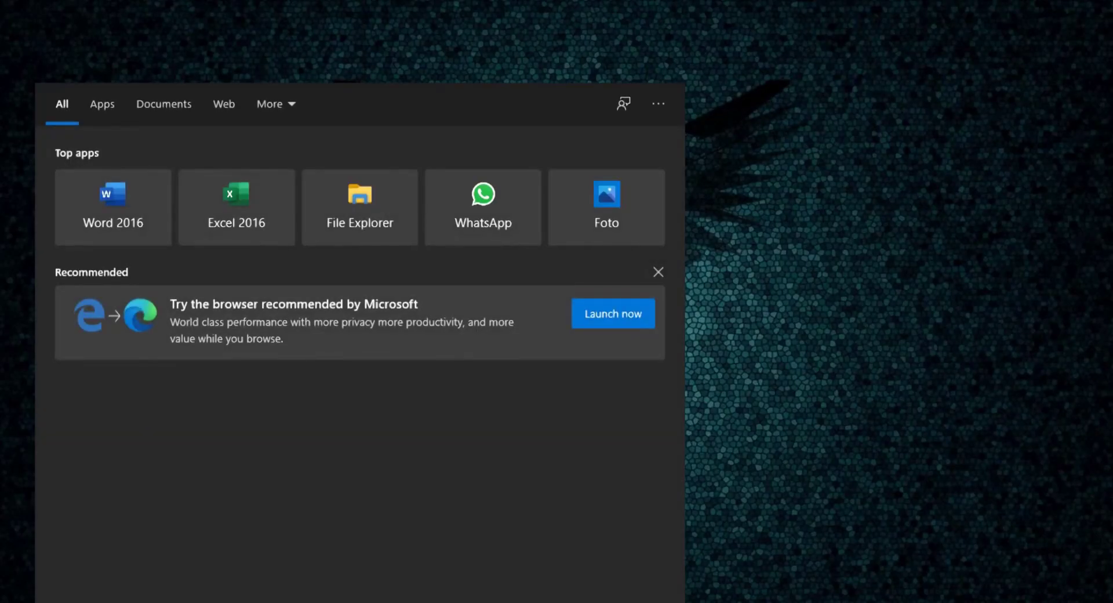
type("disk cl")
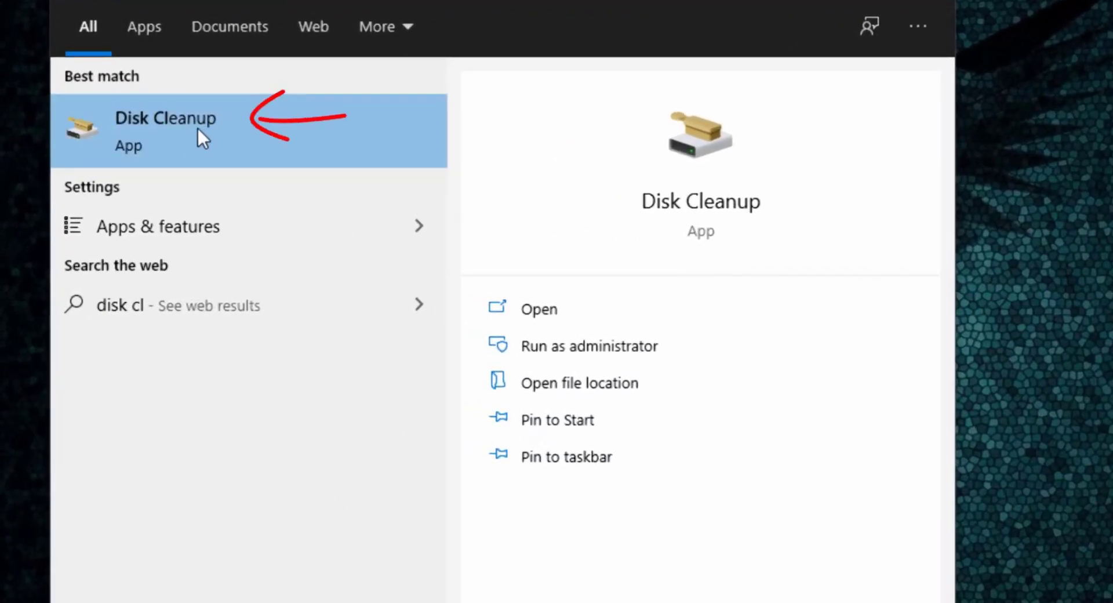
left_click(197, 128)
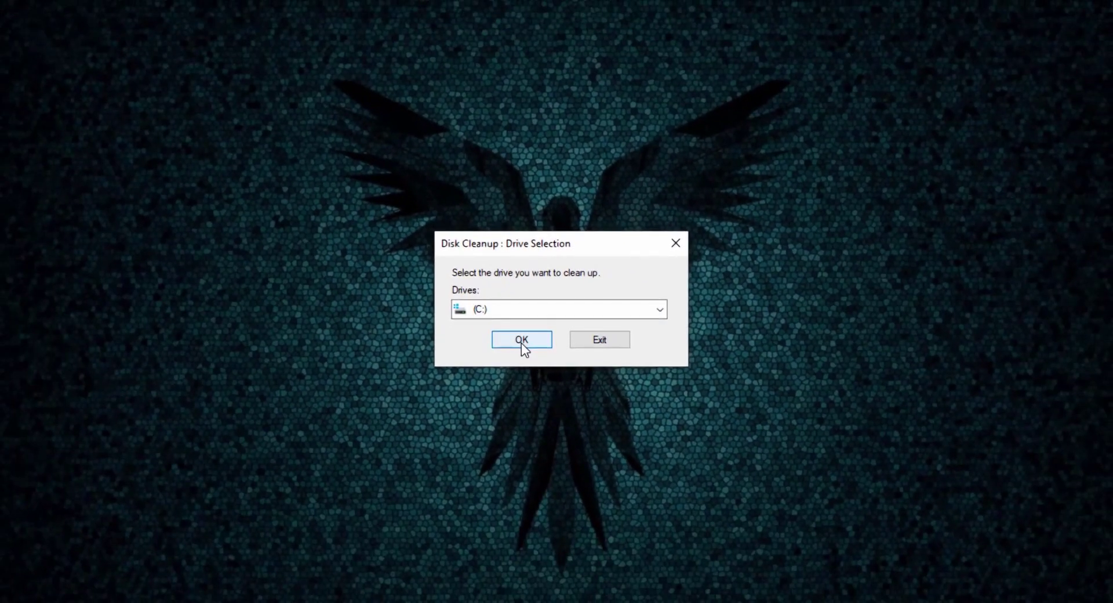
left_click(521, 341)
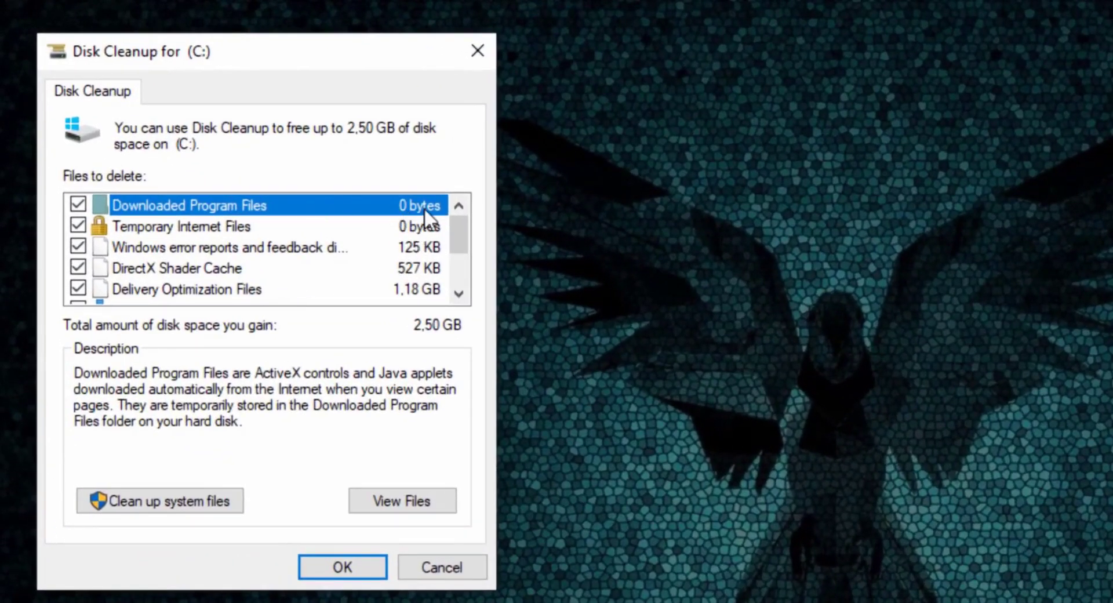
Step: Exclude Downloaded Program Files, Temporary Internet Files and Downloads from the files to delete, and check the rest of the list
left_click(78, 204)
left_click(79, 224)
scroll(228, 277, "down", 1)
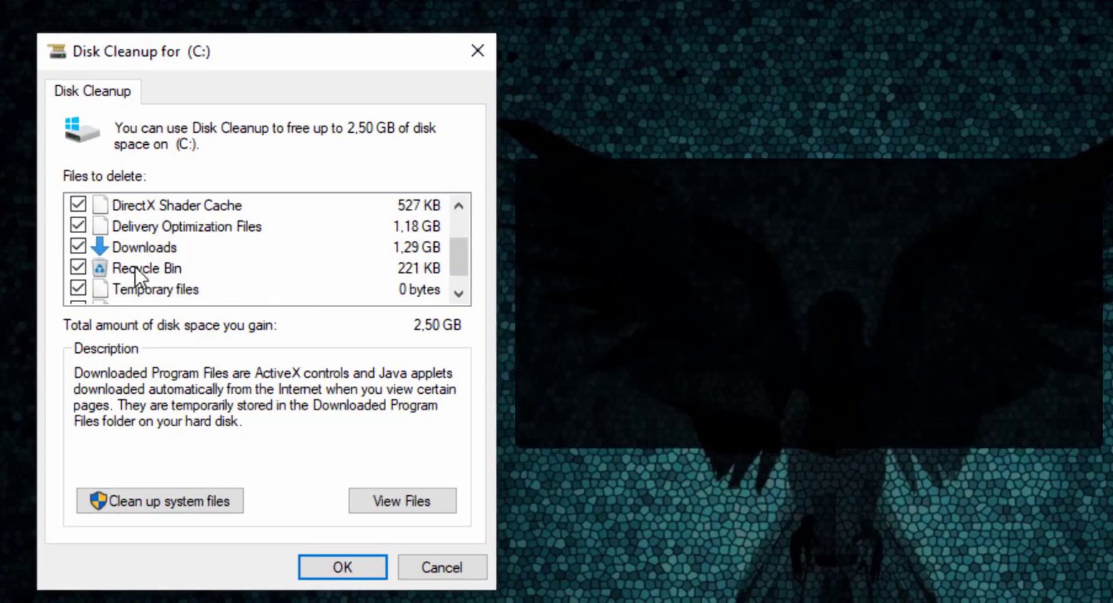
left_click(76, 248)
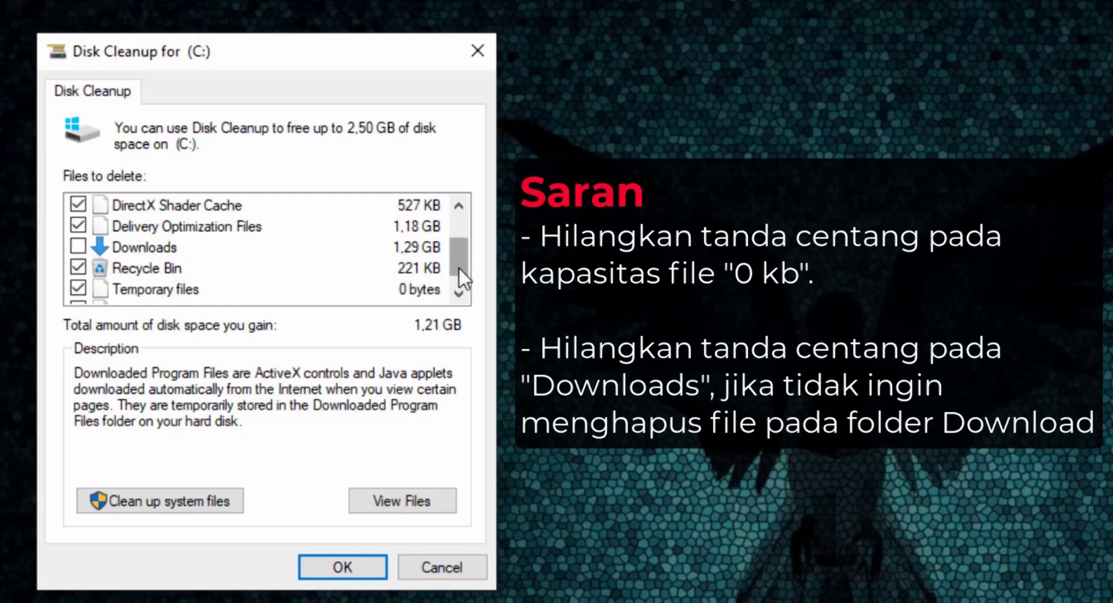
left_click_drag(458, 268, 468, 238)
scroll(117, 245, "down", 1)
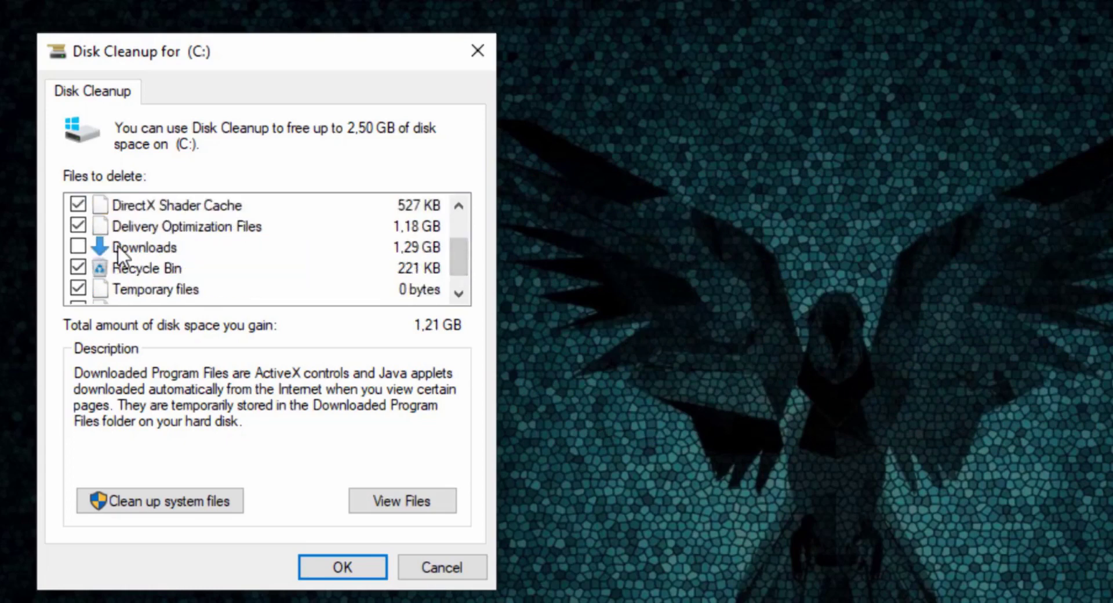
scroll(142, 250, "up", 1)
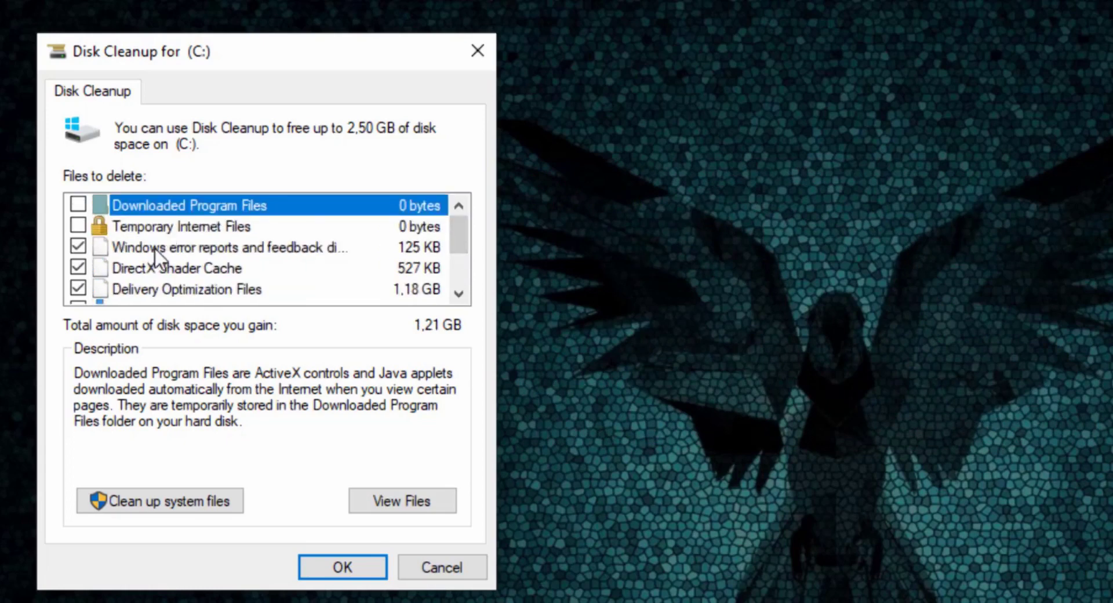
left_click(456, 294)
left_click(458, 294)
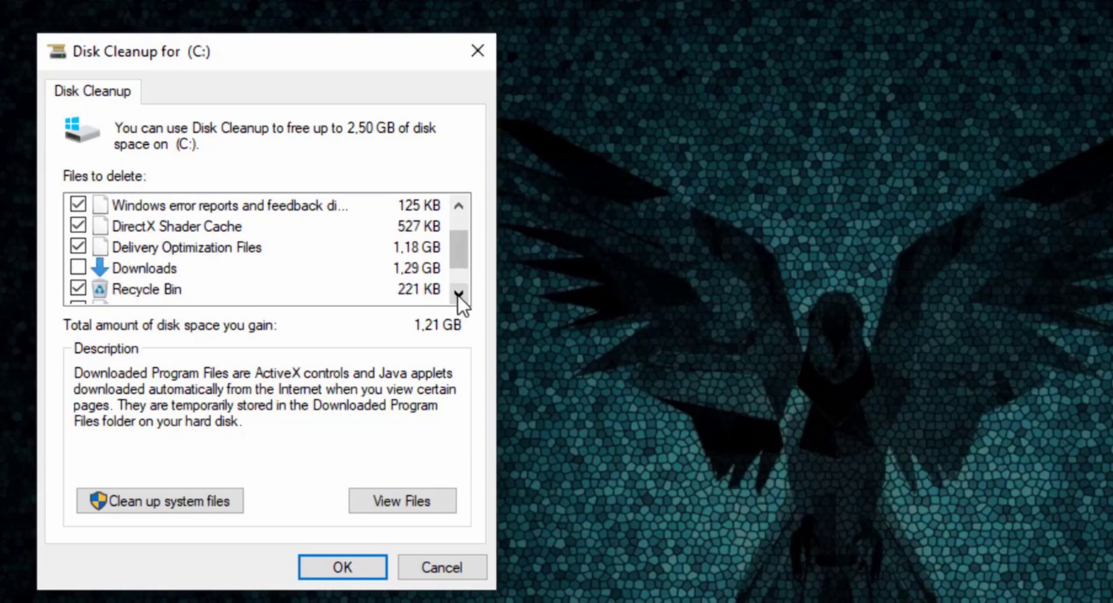
left_click(458, 295)
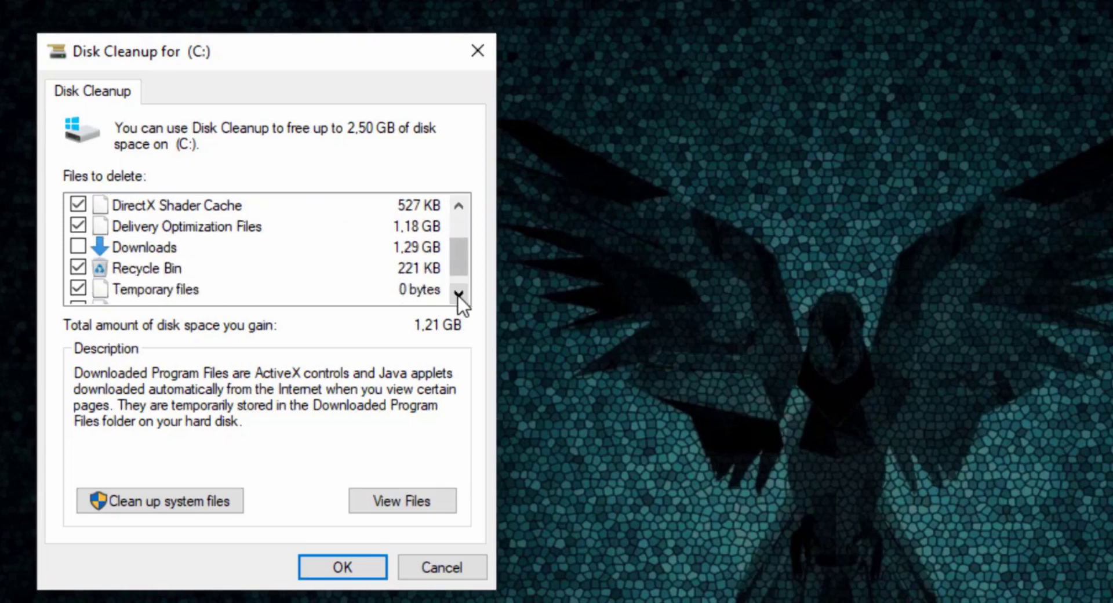
left_click(458, 294)
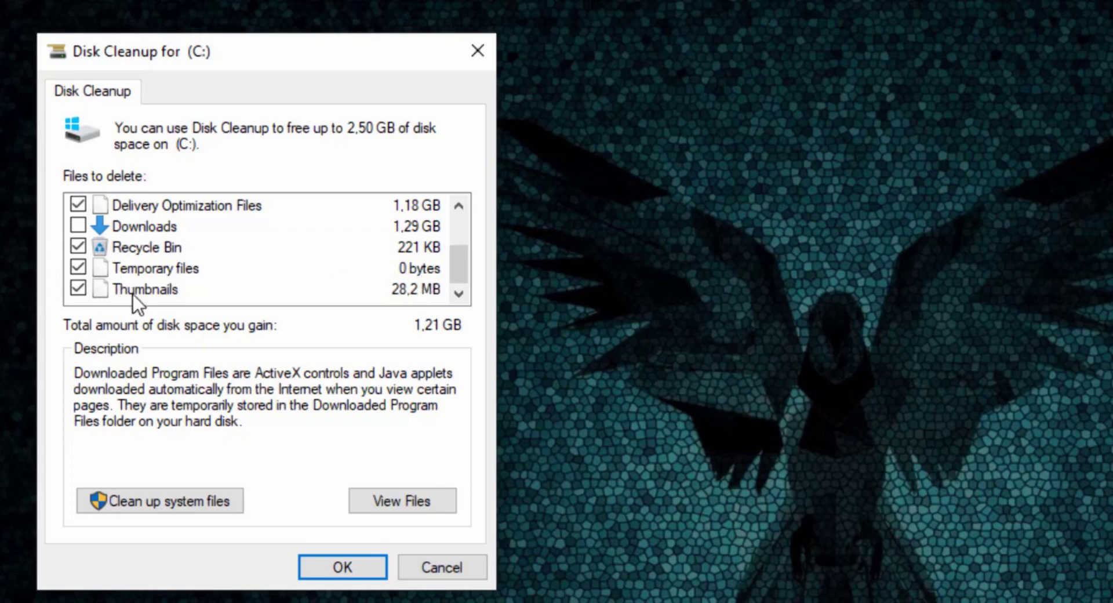
Step: Rescan the C: drive with system files included, and permanently delete the selected files, including Windows Update Cleanup
left_click(192, 506)
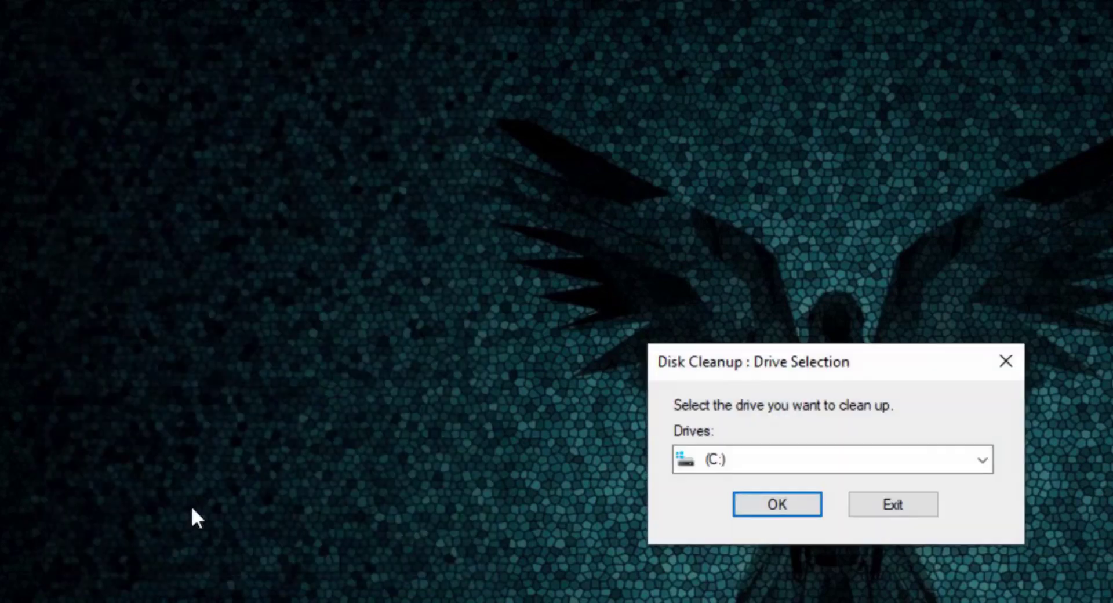
left_click(780, 508)
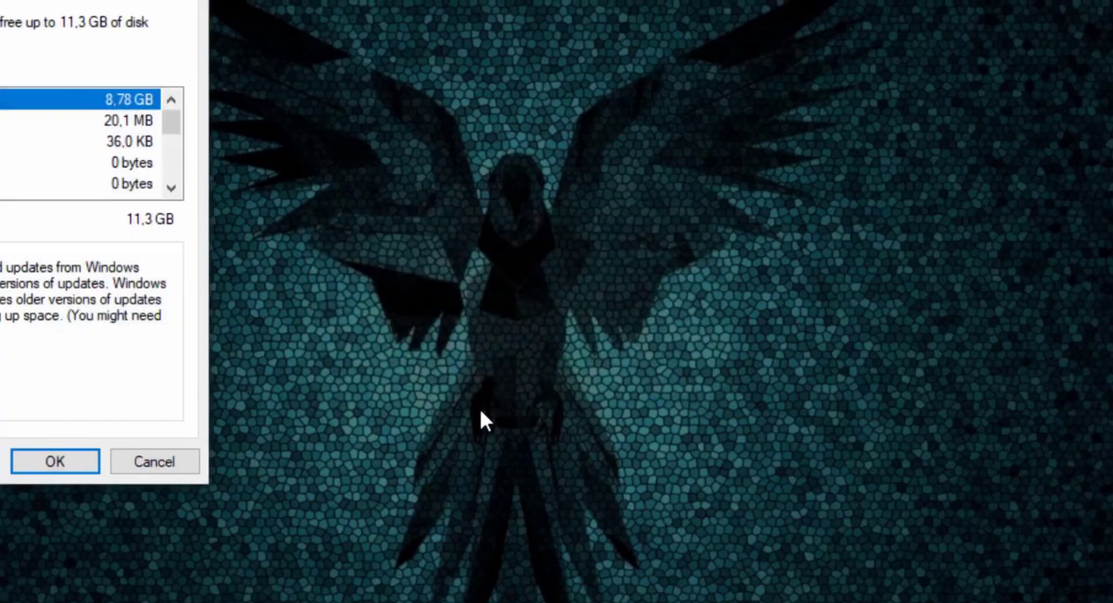
left_click(68, 467)
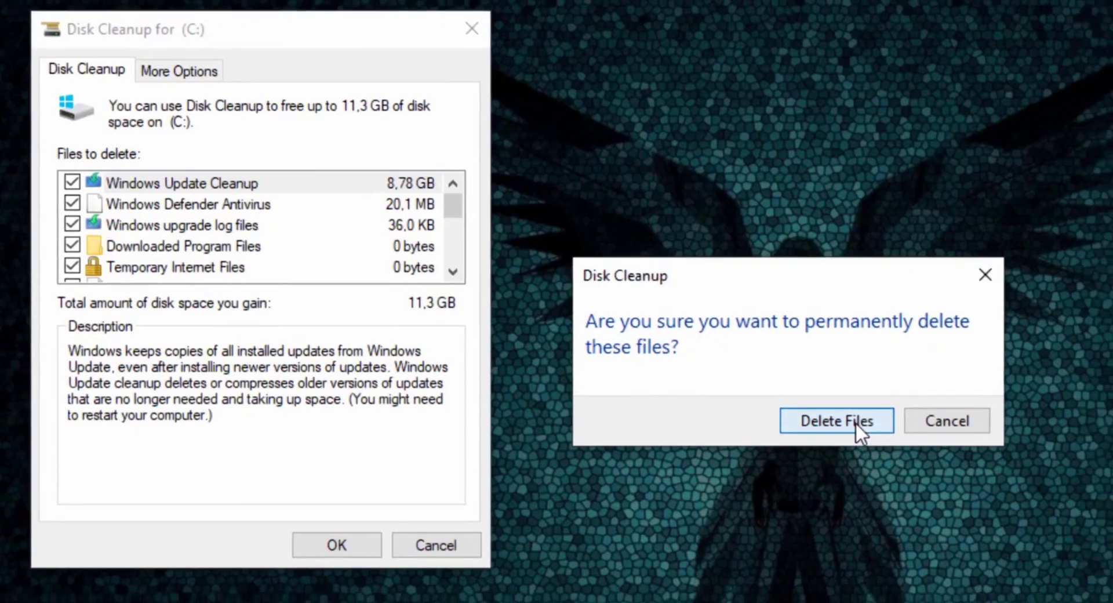
left_click(893, 439)
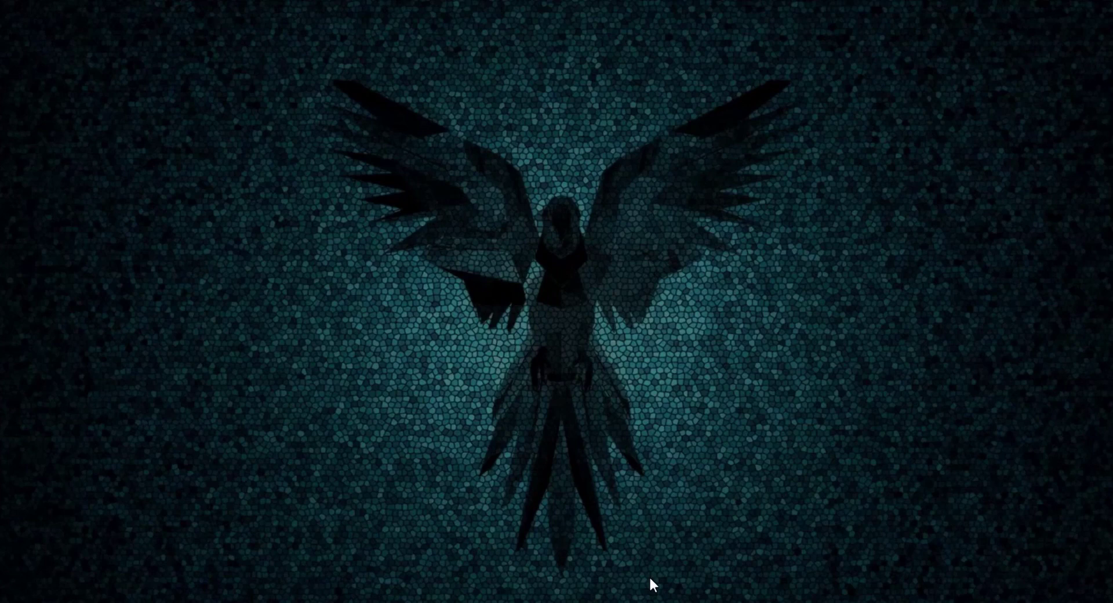
Step: Open the Recovery page in the Update & Security settings and start resetting the PC with the Keep my files option
key("super+s")
type("setting")
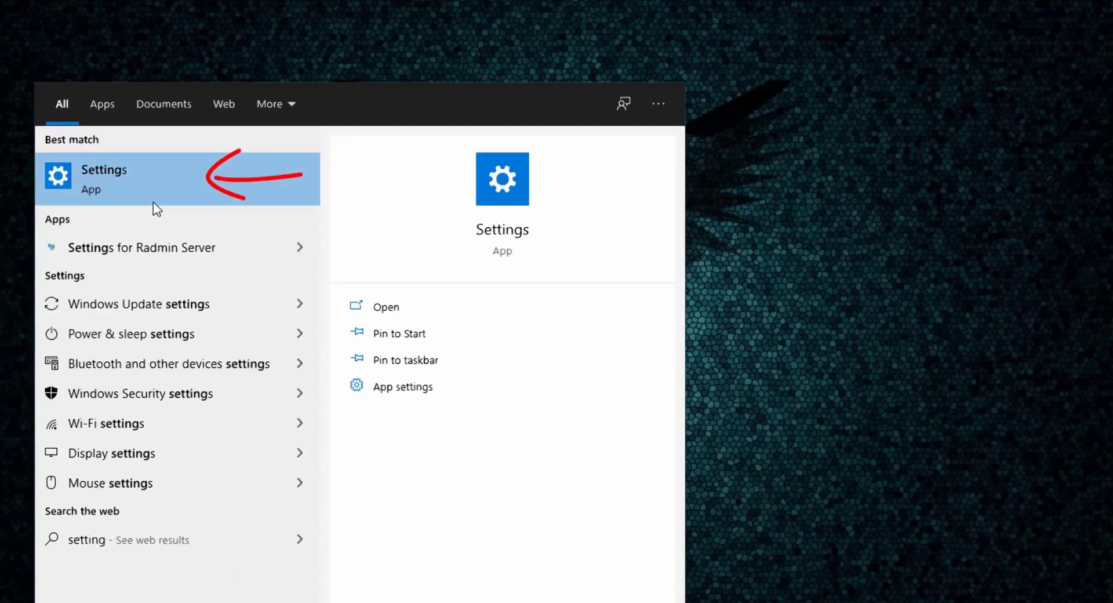
left_click(149, 193)
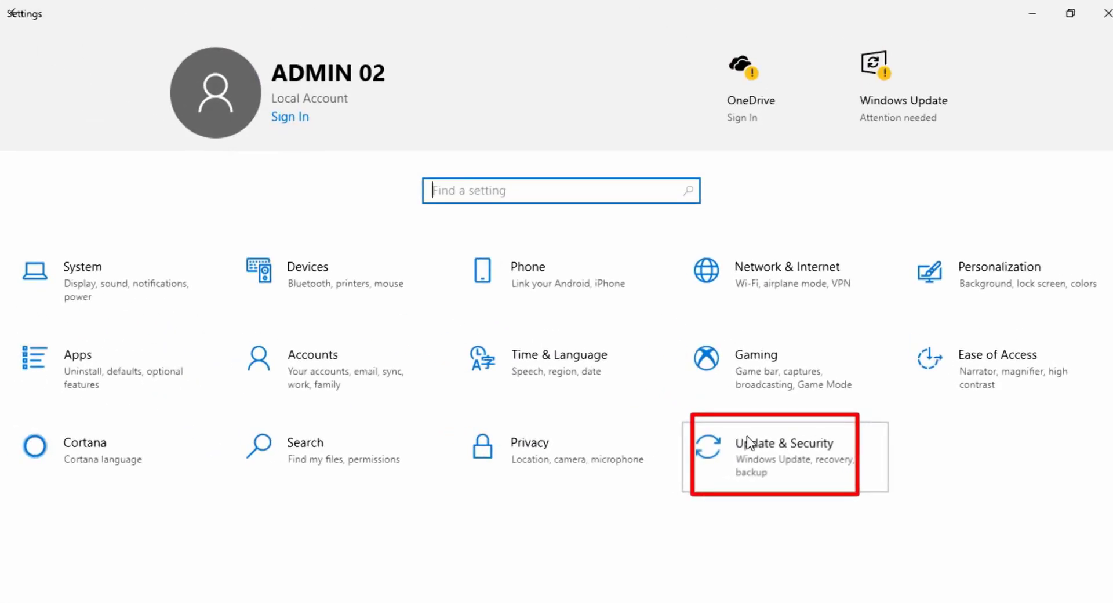
left_click(749, 443)
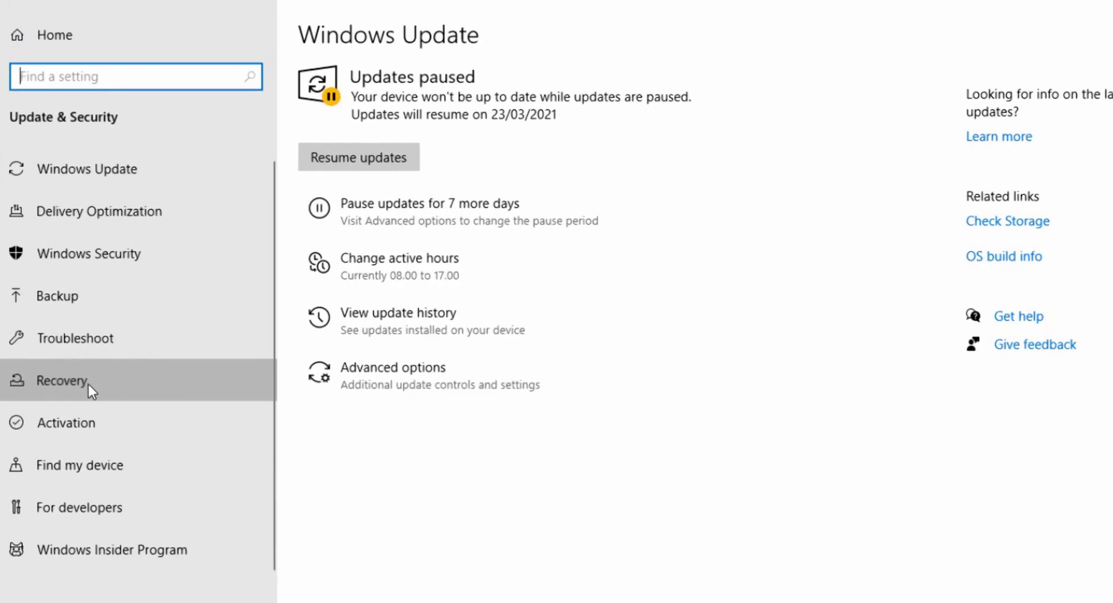
left_click(89, 384)
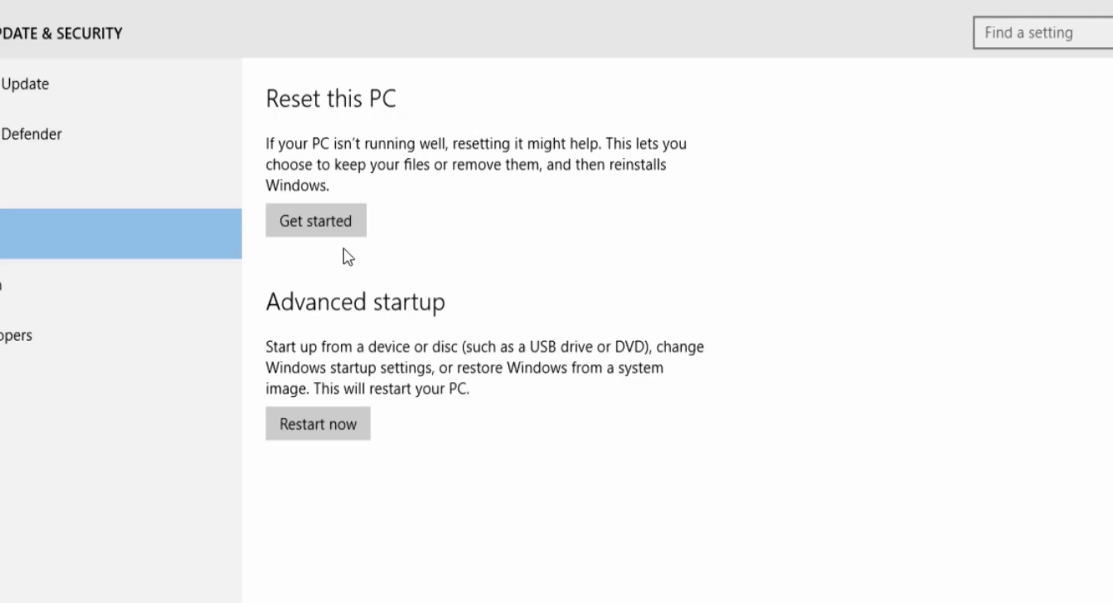
left_click(355, 235)
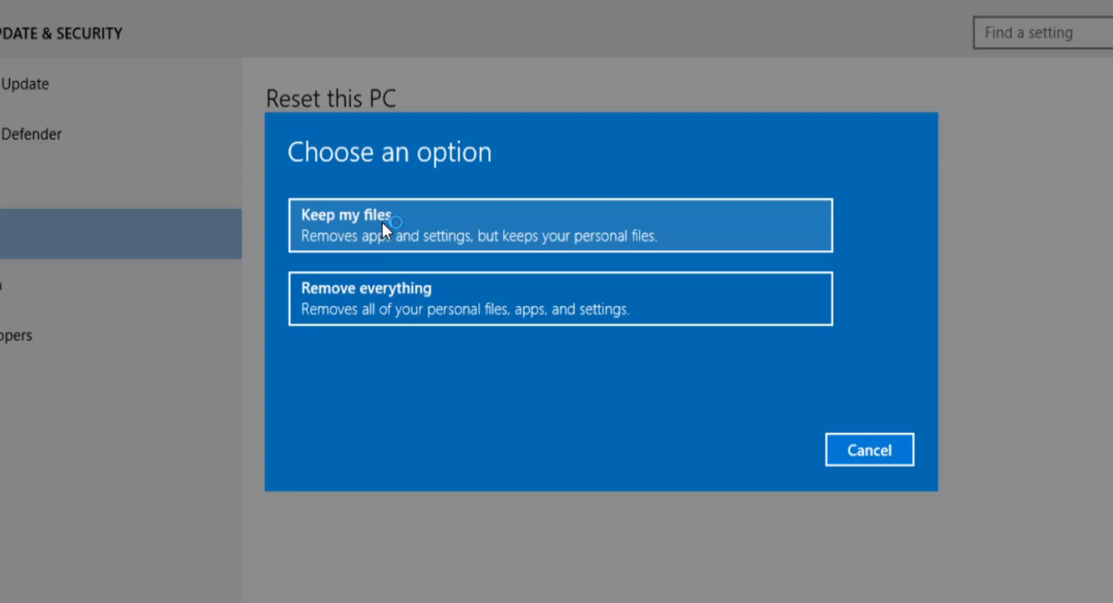
left_click(355, 225)
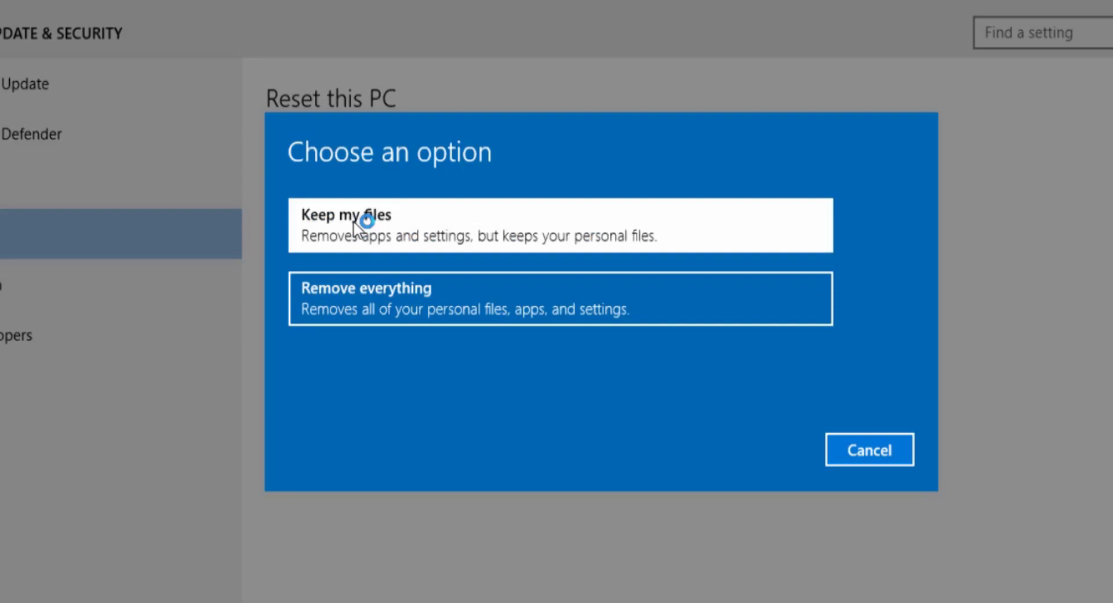